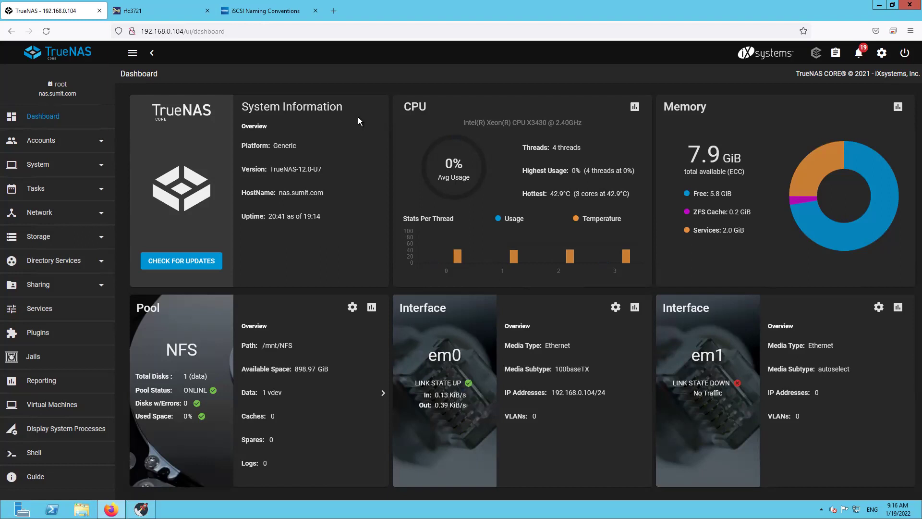
click(80, 295)
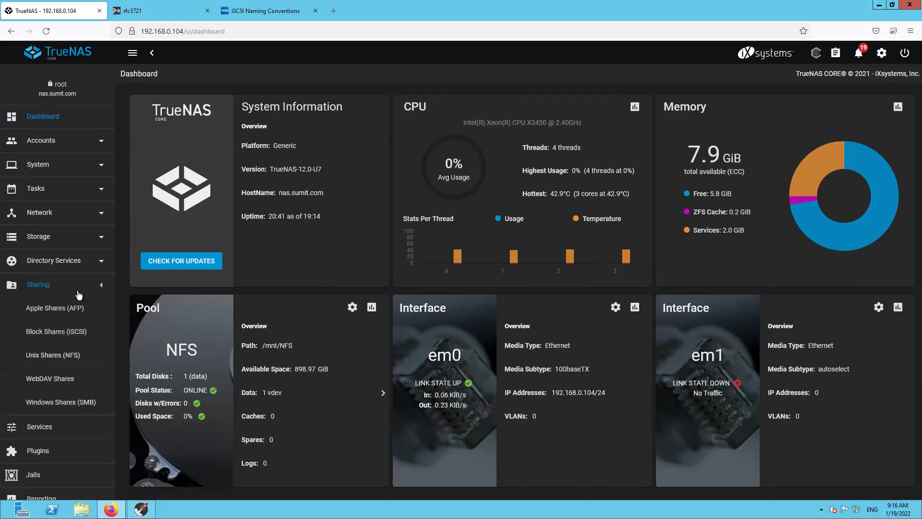
click(79, 294)
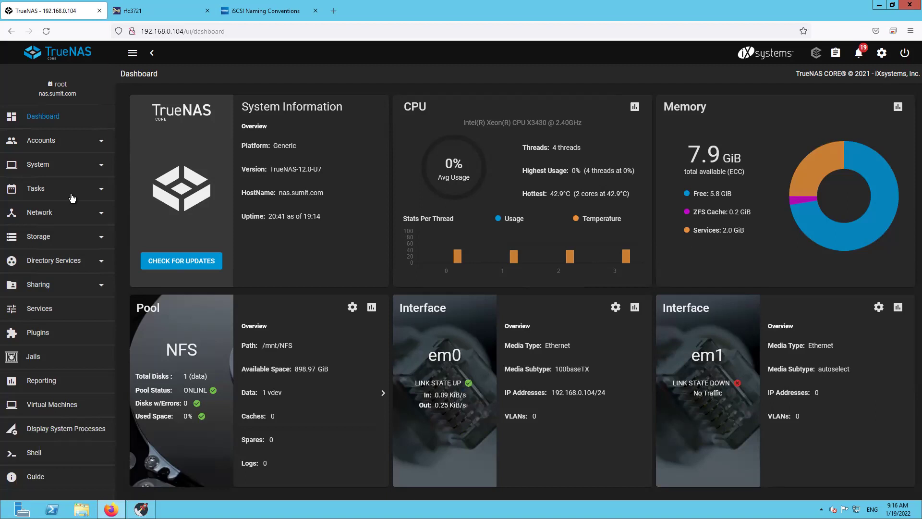
click(59, 173)
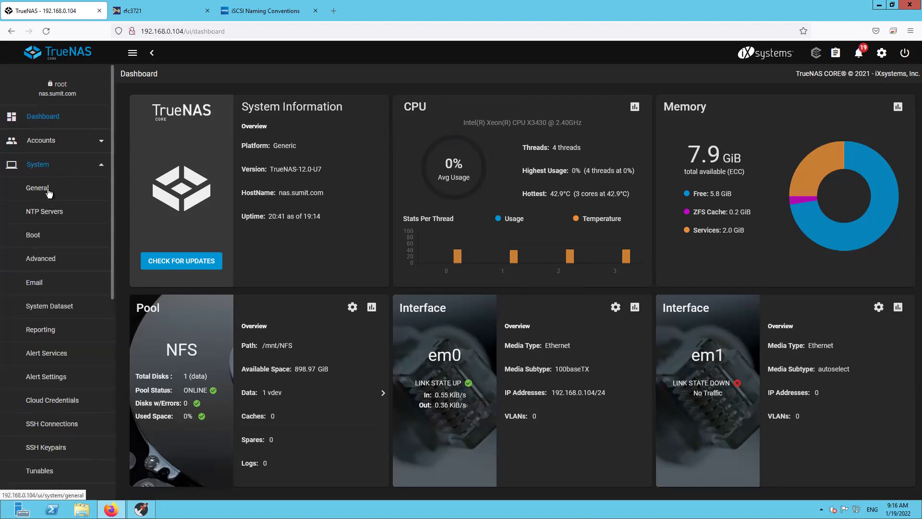
drag(322, 169, 297, 171)
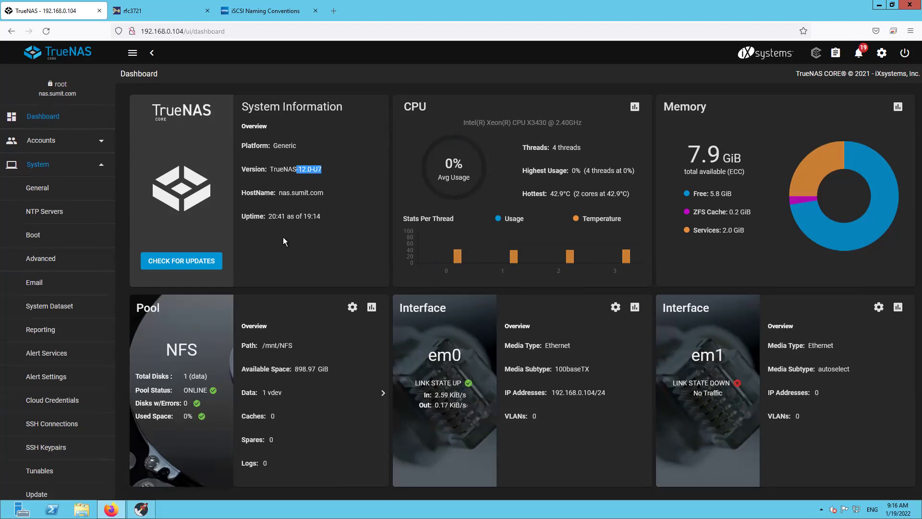
click(66, 169)
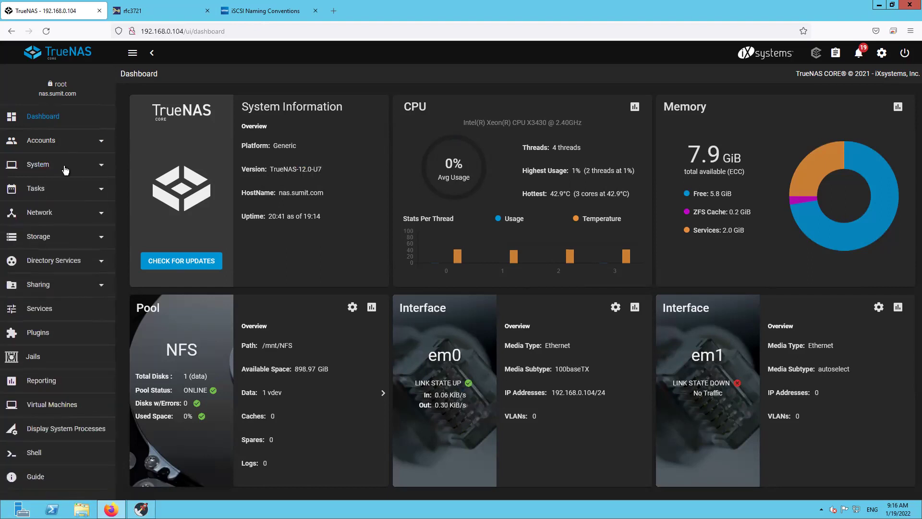
Step: Start the iSCSI service from the list of services
click(51, 312)
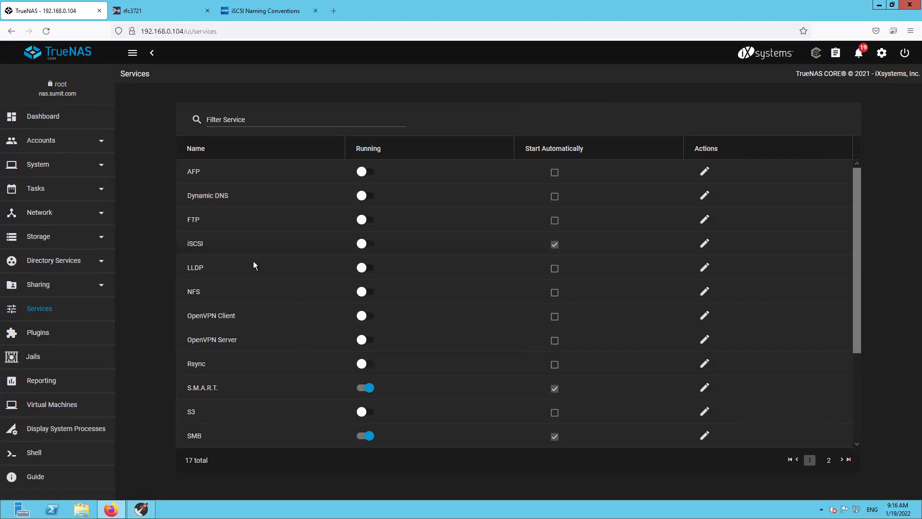
click(373, 246)
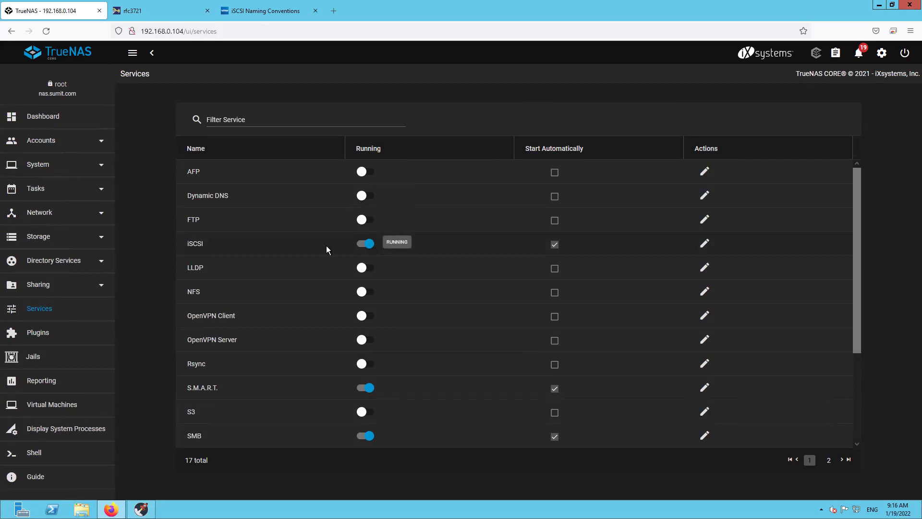
Step: Open the Block Shares (iSCSI) global configuration and show the help for the Base Name
click(97, 267)
click(97, 268)
click(43, 290)
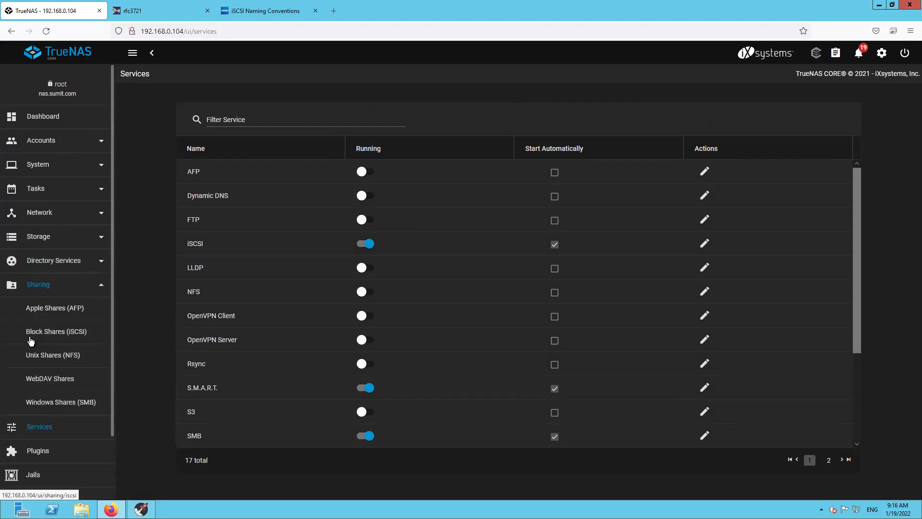
click(65, 337)
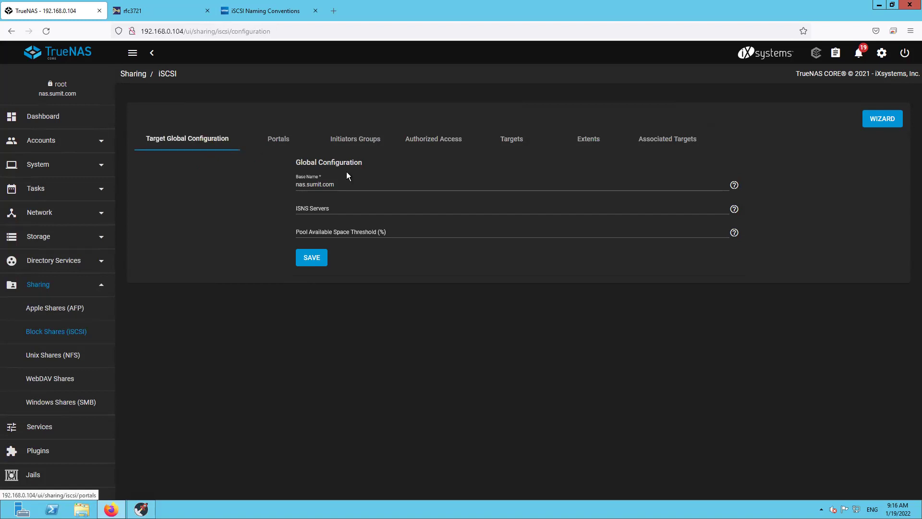
drag(347, 185, 306, 185)
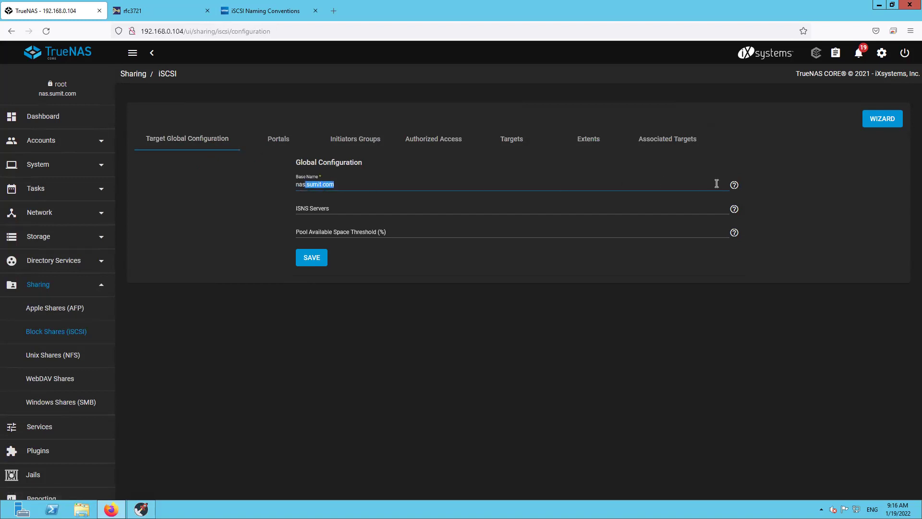
click(733, 186)
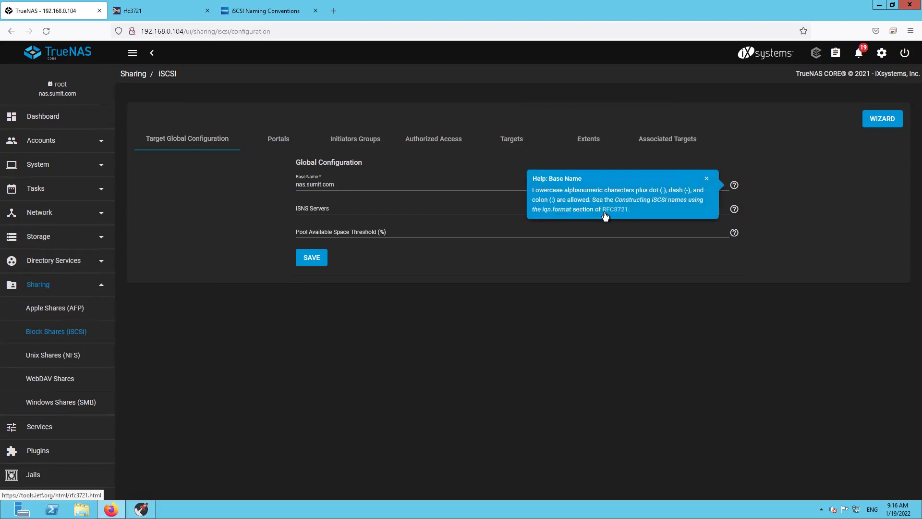
Step: Copy the example prefix "iqn.2001-04.com.example:" from the RFC 3721 page and replace the iSCSI Base Name with it
click(169, 15)
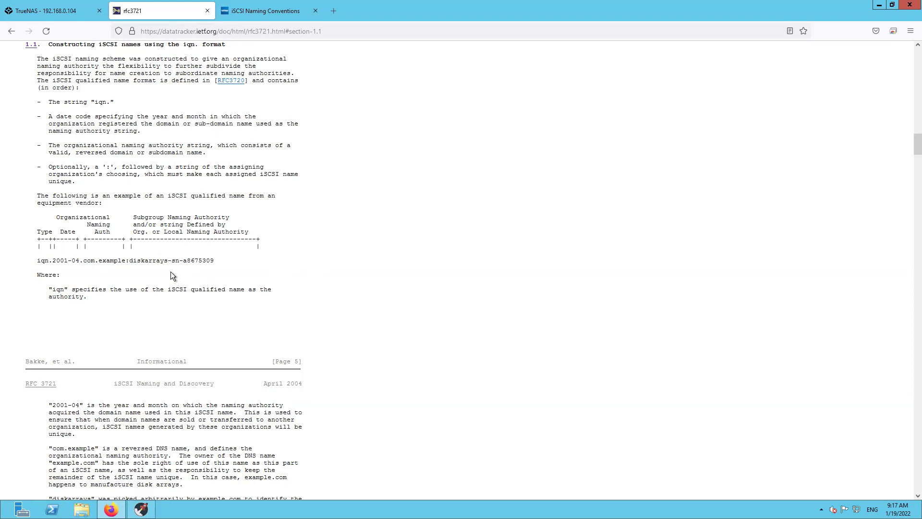
drag(38, 260, 129, 260)
key(ctrl+c)
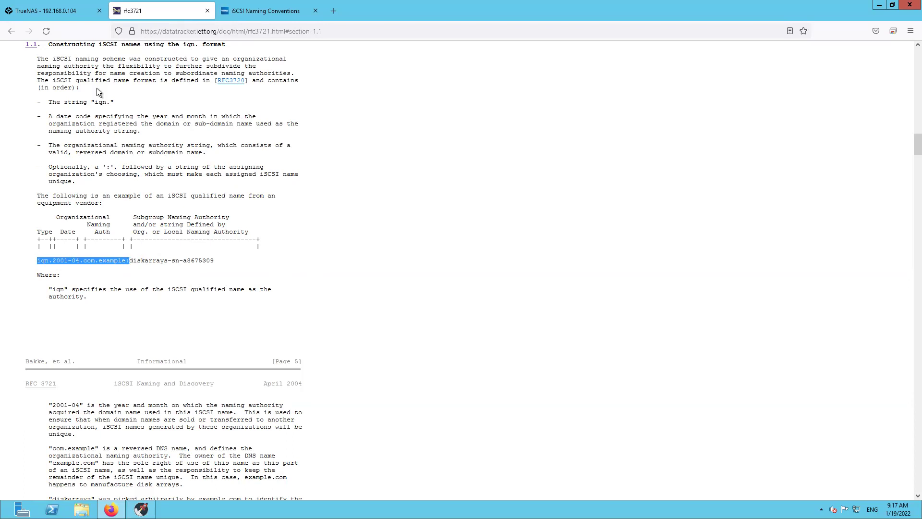
click(82, 13)
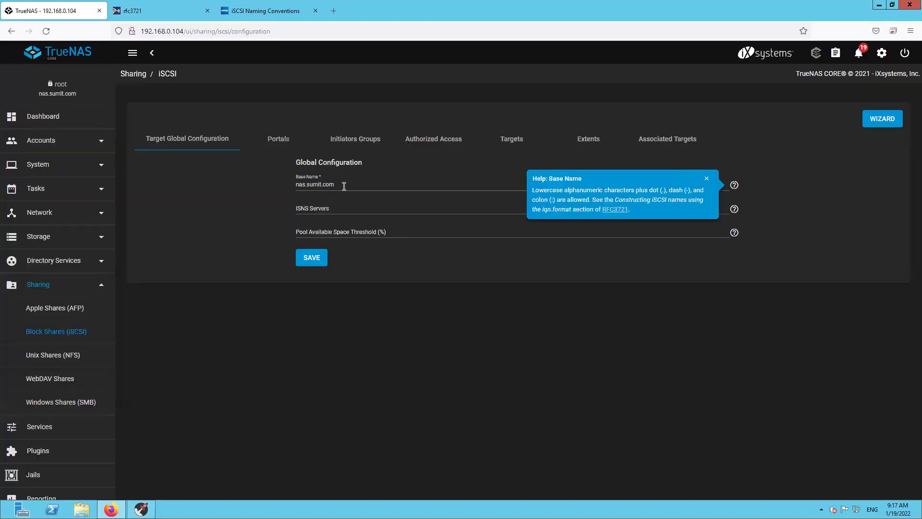
drag(344, 185, 272, 192)
key(ctrl+v)
Step: Examine the IQN and EUI name formats in VMware's iSCSI Naming Conventions article
click(274, 16)
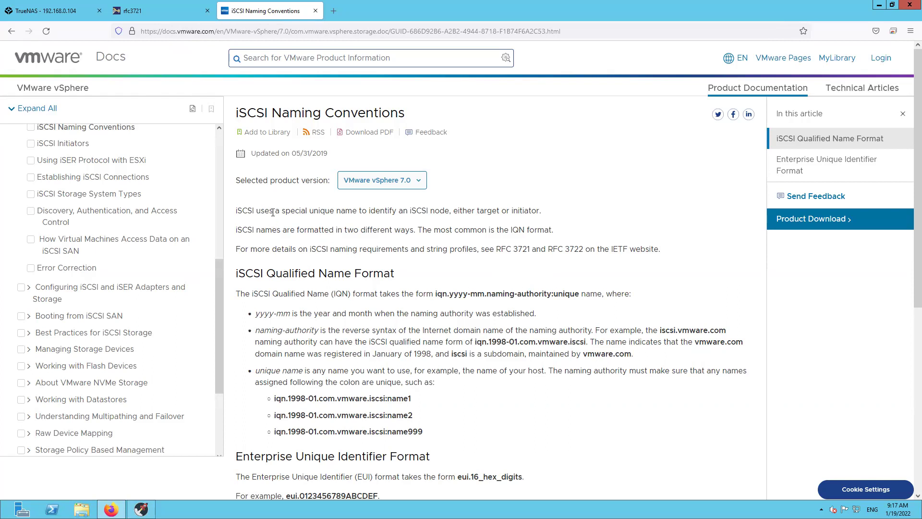
drag(274, 212, 451, 332)
click(480, 368)
scroll(482, 368, down, 3)
scroll(479, 366, down, 2)
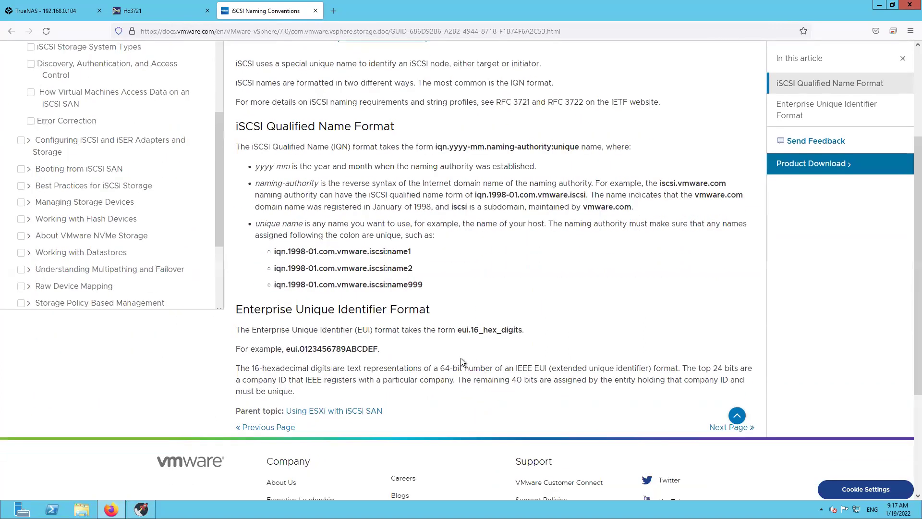
drag(434, 147, 454, 146)
drag(355, 331, 380, 330)
click(523, 338)
scroll(465, 232, up, 1)
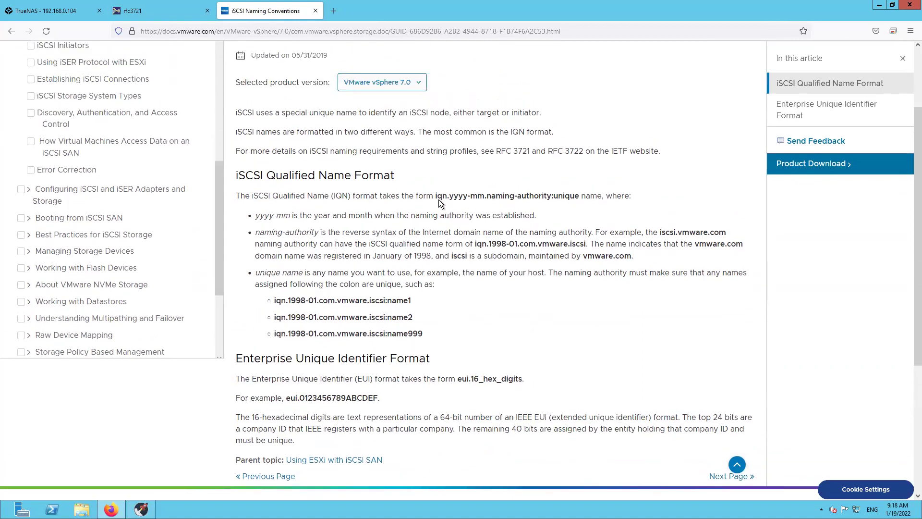
drag(435, 197, 581, 196)
click(557, 218)
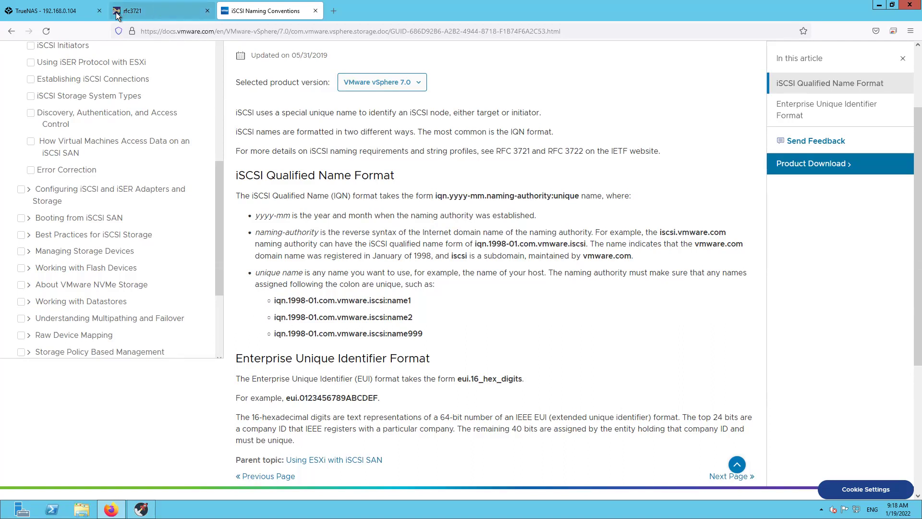
Step: Return to TrueNAS and edit the Base Name to iqn.2022-01.com.sumit:truenas
click(82, 13)
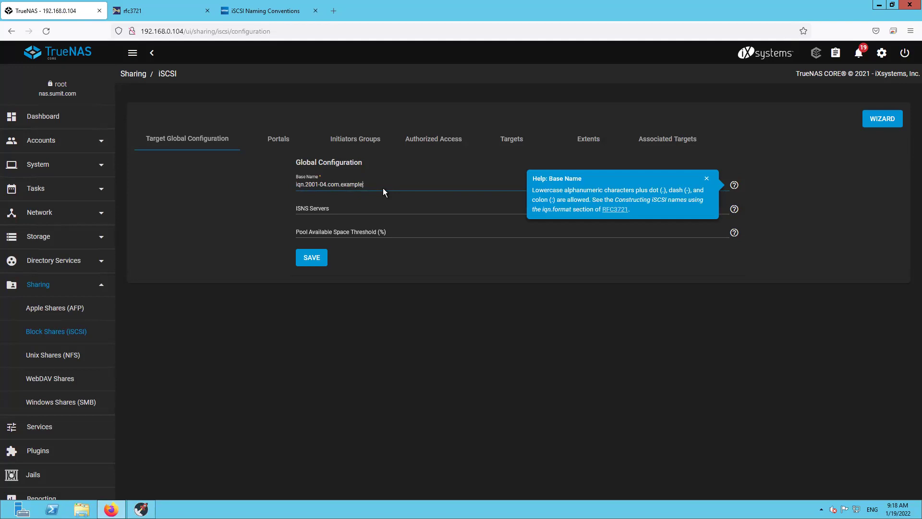
key(BackSpace)
key(BackSpace)
key(BackSpace)
key(BackSpace)
key(BackSpace)
key(BackSpace)
text(sum)
key(BackSpace)
text(2)
key(Delete)
text(2)
key(Right)
key(Right)
key(Delete)
text(1)
text(truenas)
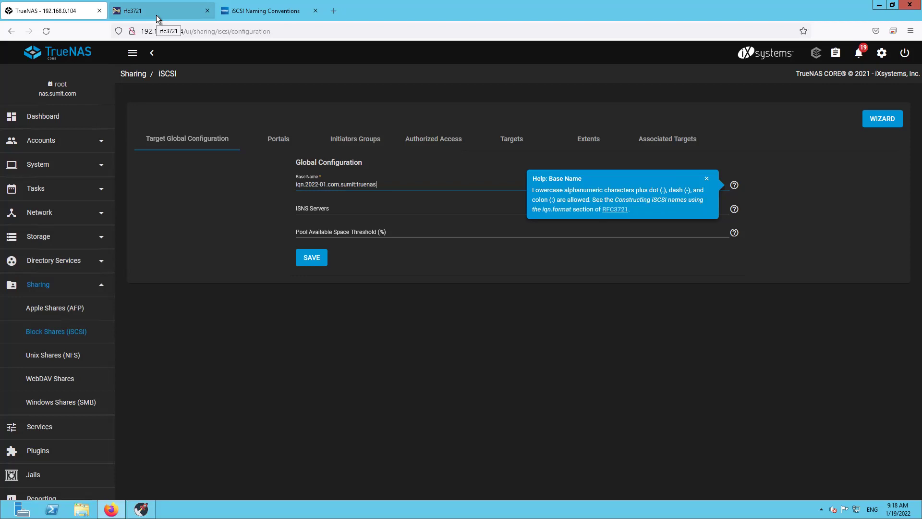
Step: Check the help for ISNS Servers and add 192.168.0.104 as the ISNS server
click(380, 211)
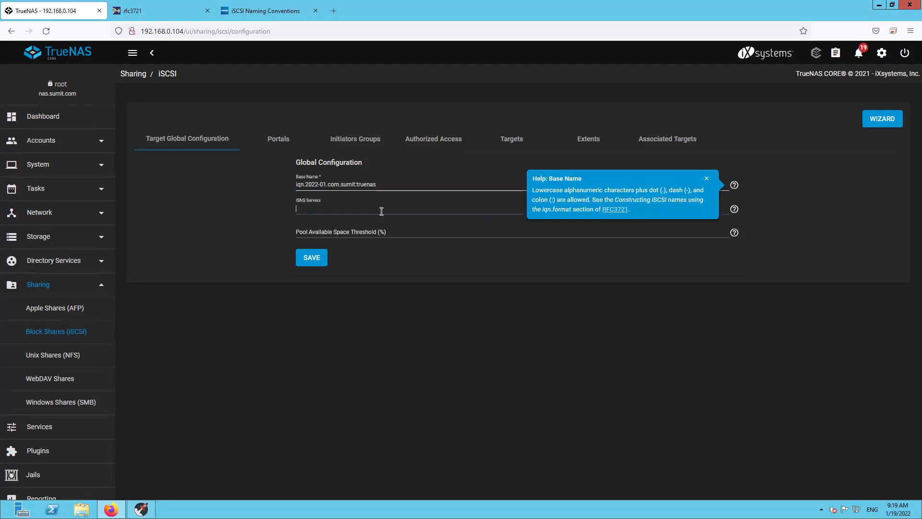
click(731, 211)
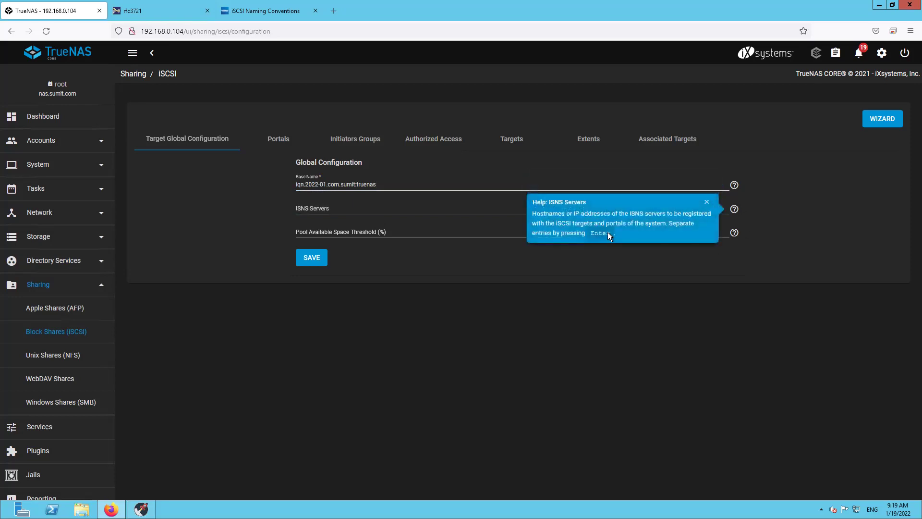
click(400, 207)
text(192.168.0.104)
key(Return)
Step: Set the Pool Available Space Threshold to 70% and save the global configuration
click(390, 235)
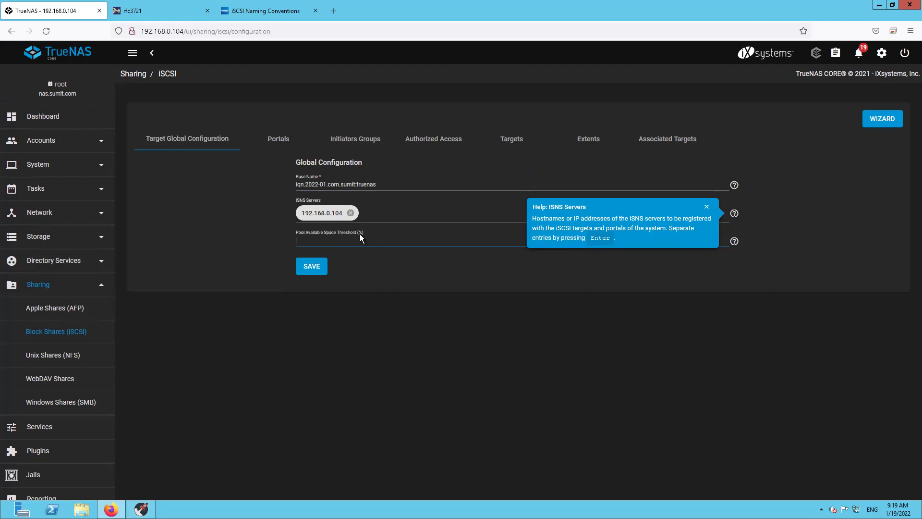
click(313, 268)
click(246, 258)
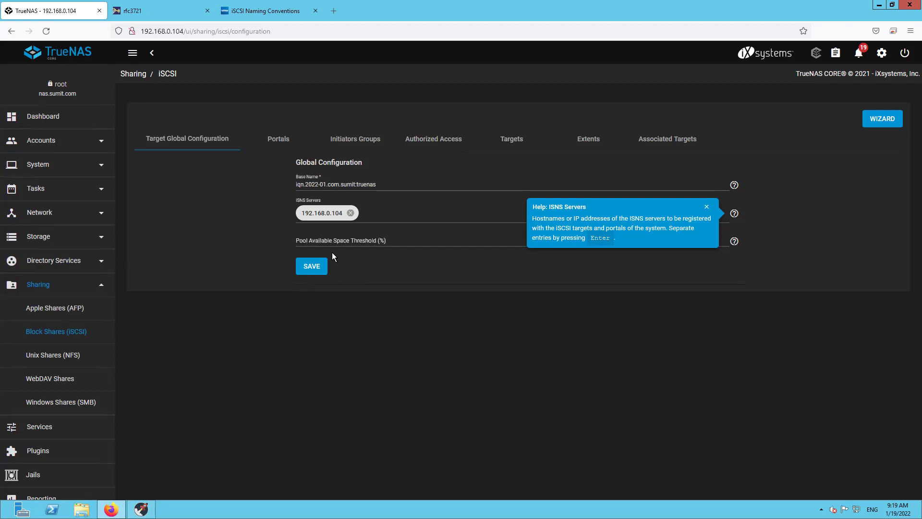
click(706, 208)
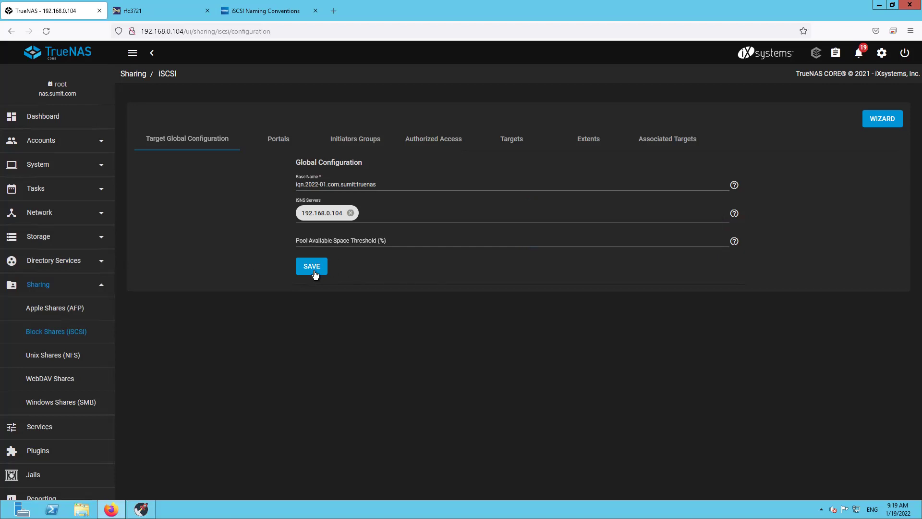
click(341, 240)
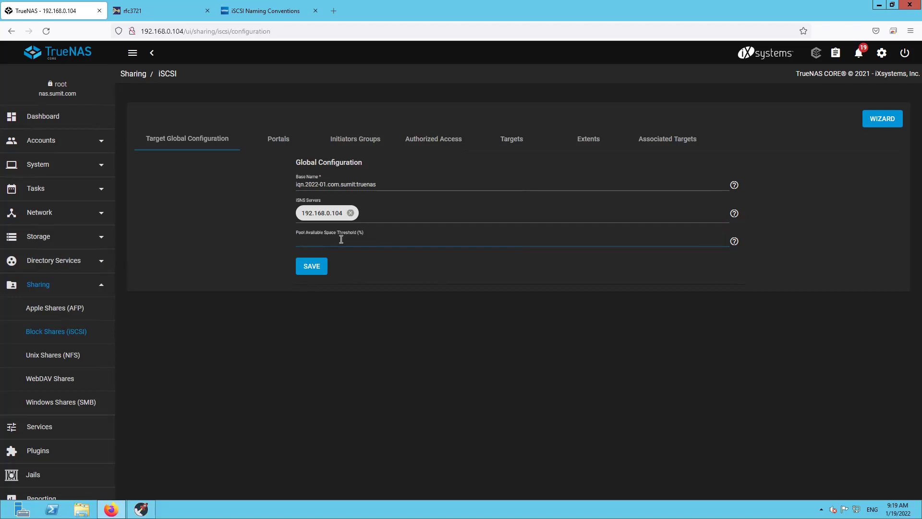
text(70)
click(348, 279)
click(313, 271)
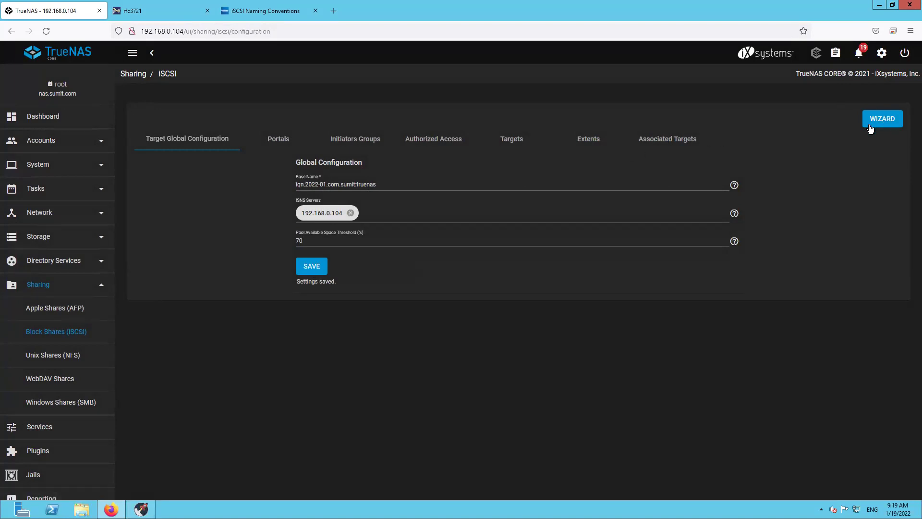
Step: Start a new iSCSI portal with the description iSCSI and keep NONE as its discovery authentication method
click(281, 142)
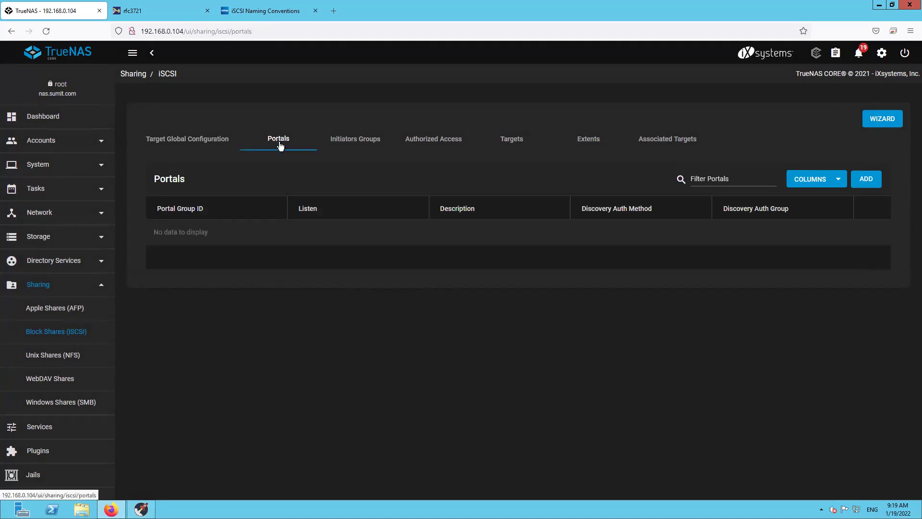
click(865, 183)
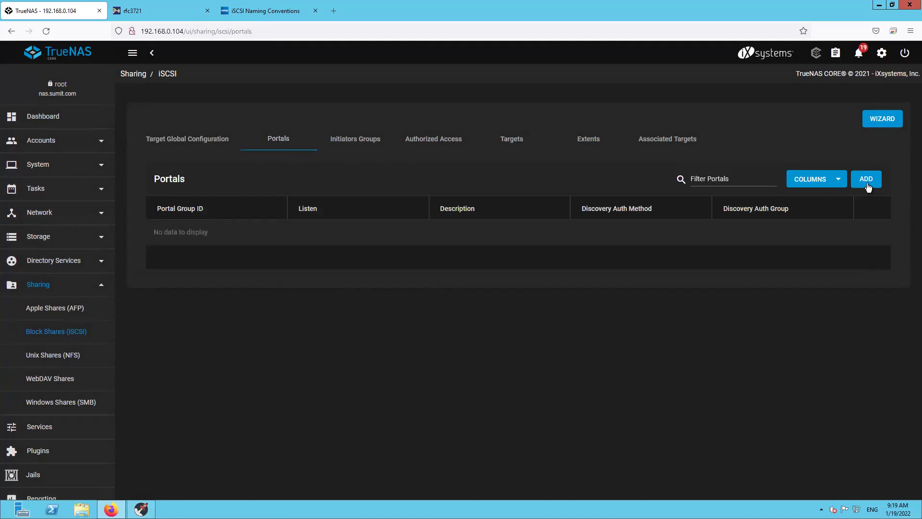
click(654, 124)
text(iSCSI)
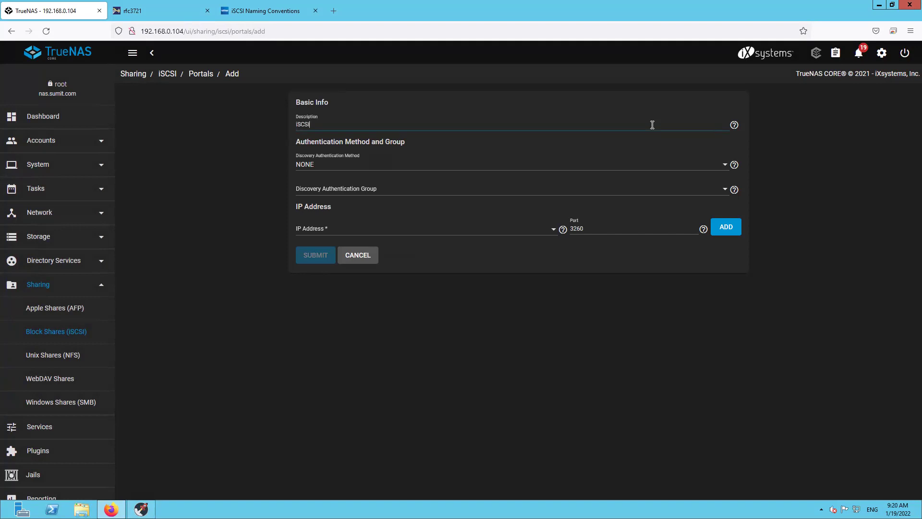
click(368, 167)
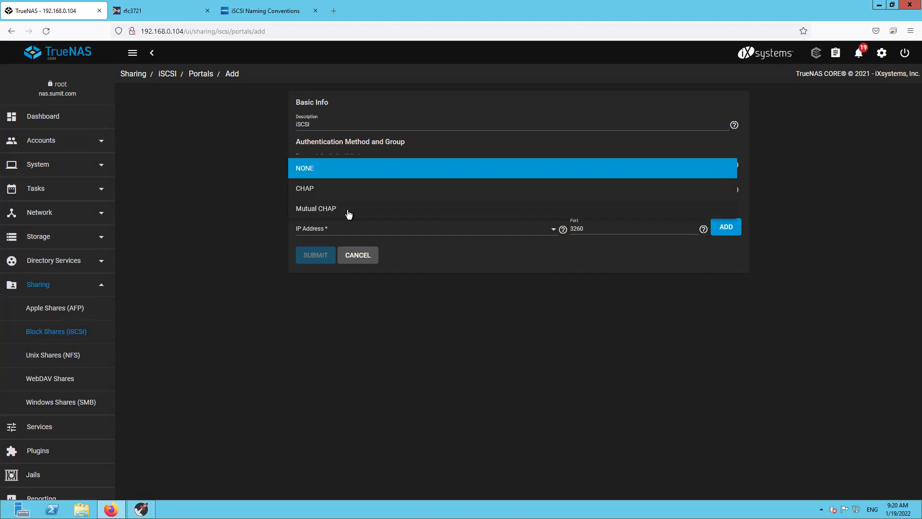
click(349, 175)
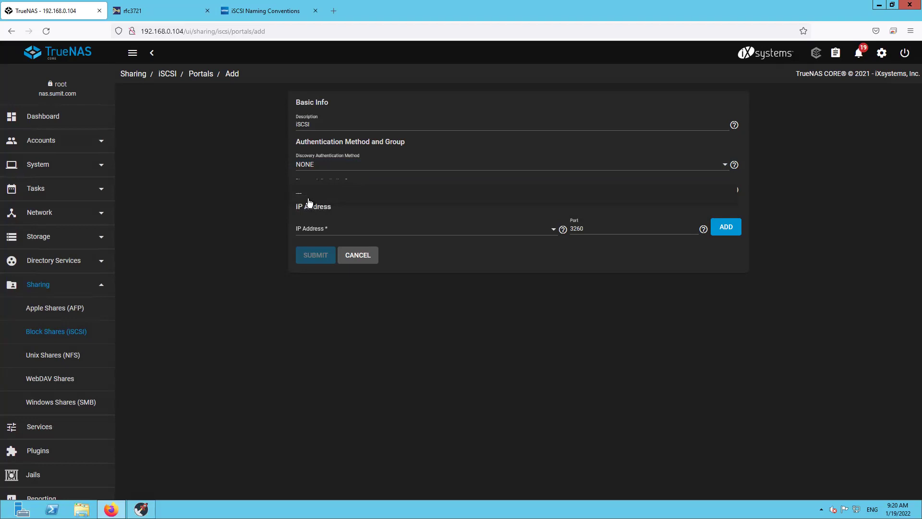
Step: Read the help on when a Discovery Authentication Group is required, leaving the group empty
click(240, 209)
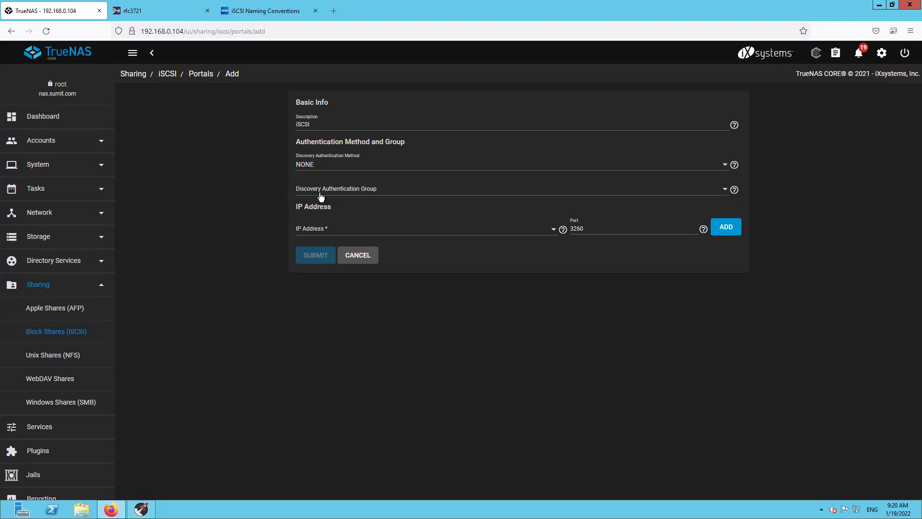
click(734, 190)
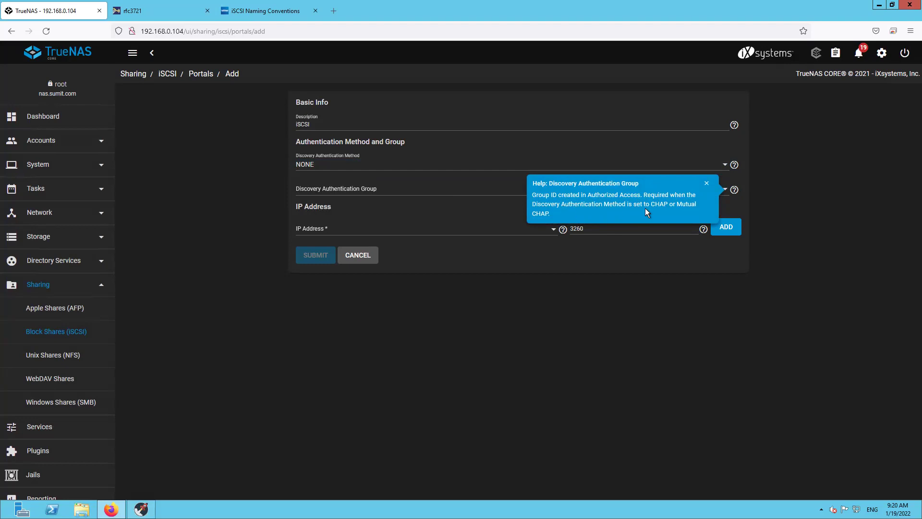
click(706, 186)
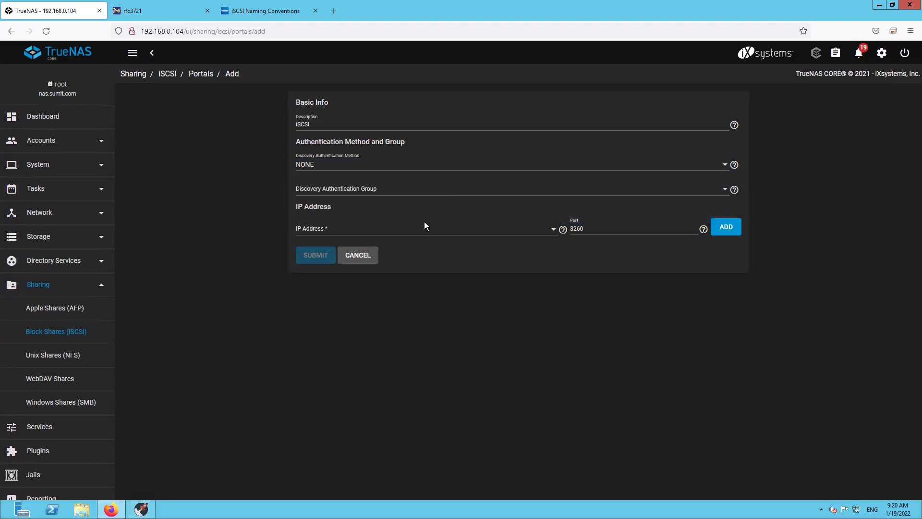
Step: Set the portal's IP address to 0.0.0.0, keep port 3260, and submit the portal
click(344, 234)
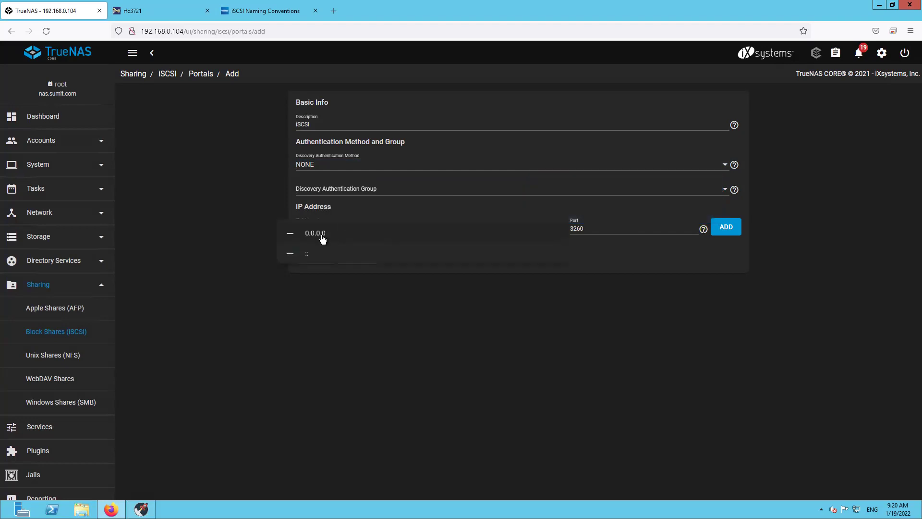
click(322, 235)
click(607, 262)
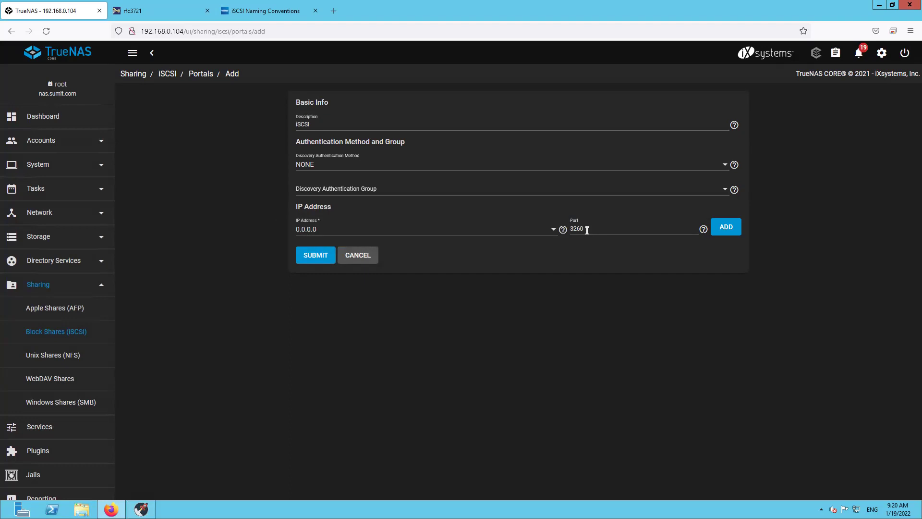
click(305, 258)
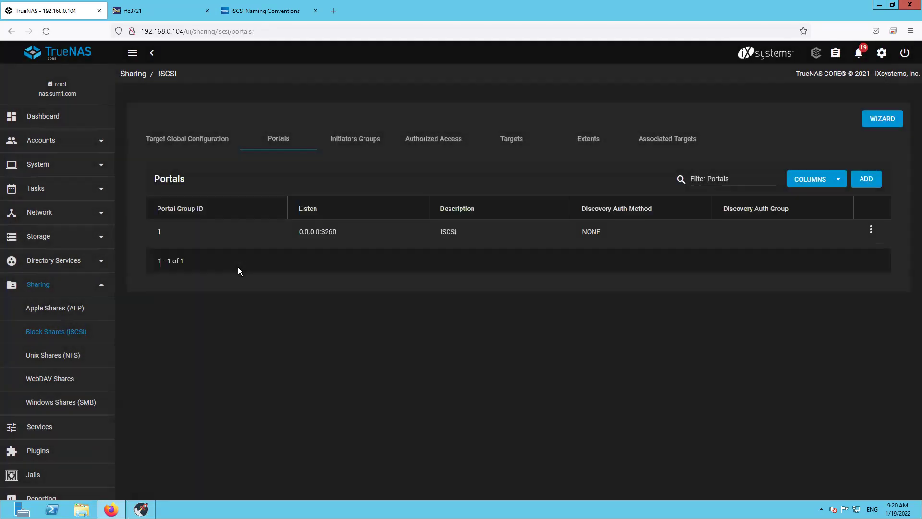
drag(341, 233, 296, 236)
click(352, 233)
drag(307, 235, 295, 235)
click(315, 287)
Step: Create an initiators group that allows all initiators, with the description iSCSI initiator, and save it
click(354, 141)
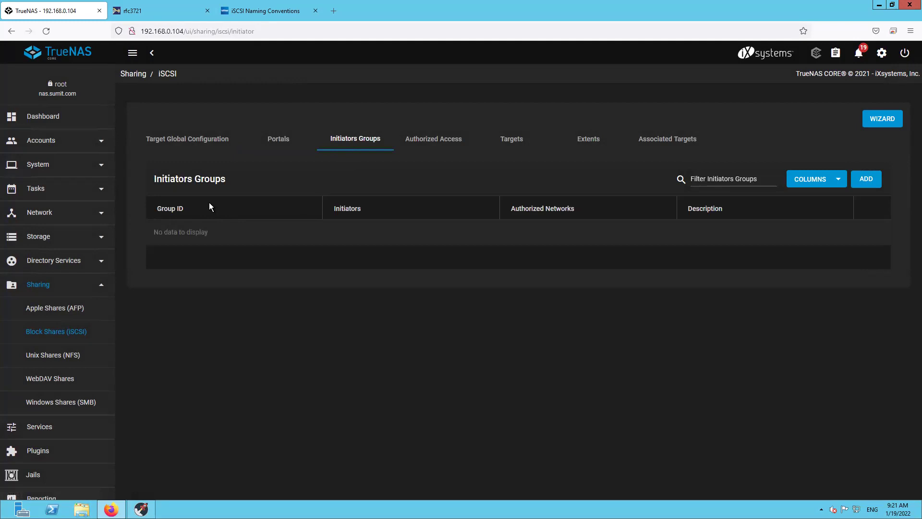
click(865, 183)
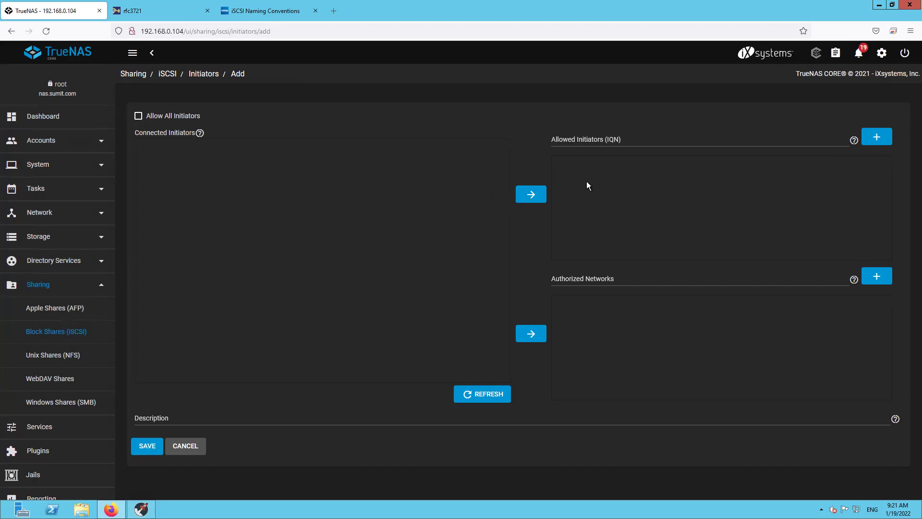
click(138, 117)
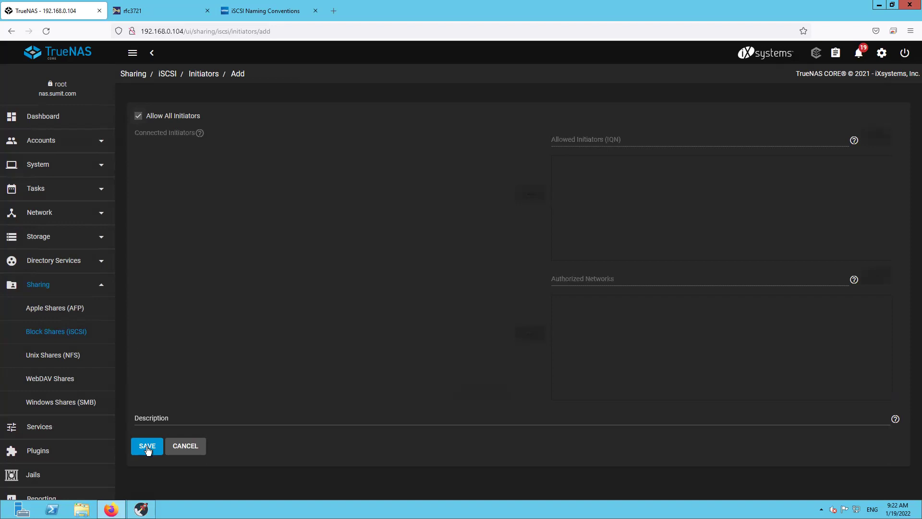
click(160, 419)
text(iSCSI)
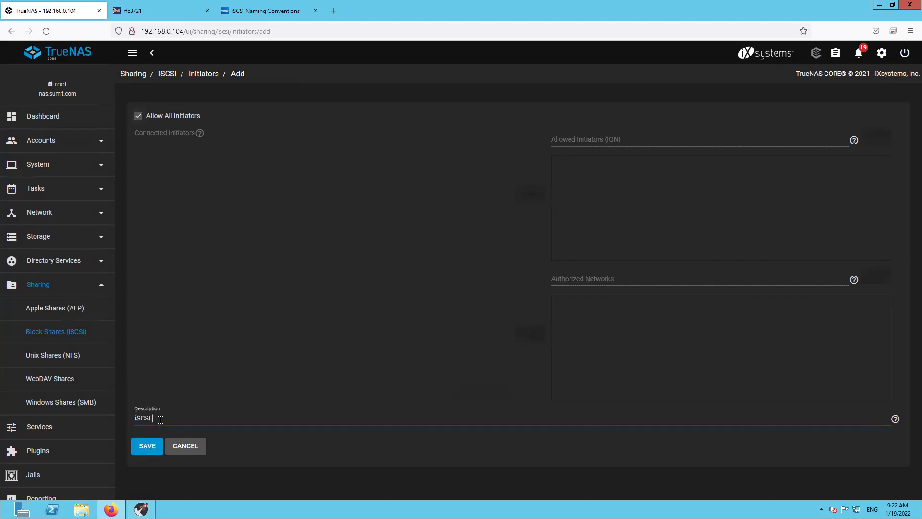
text( initiator)
click(148, 445)
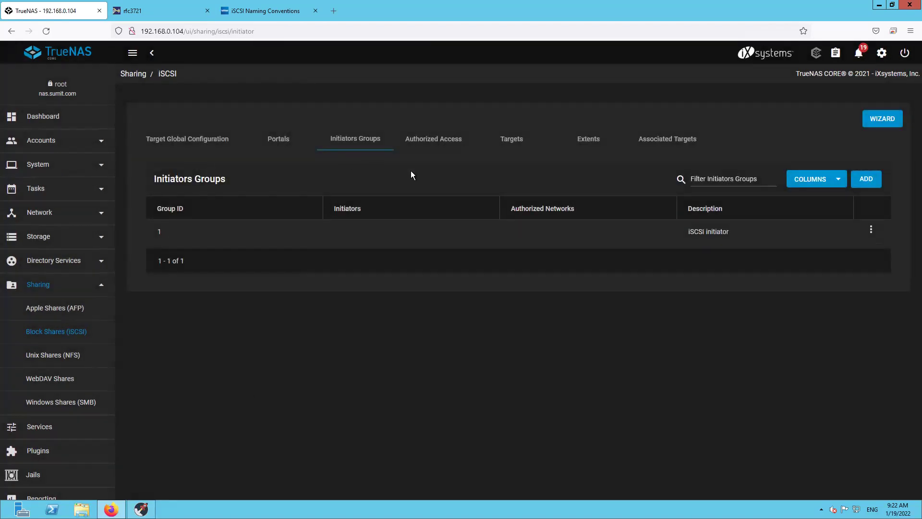
click(428, 147)
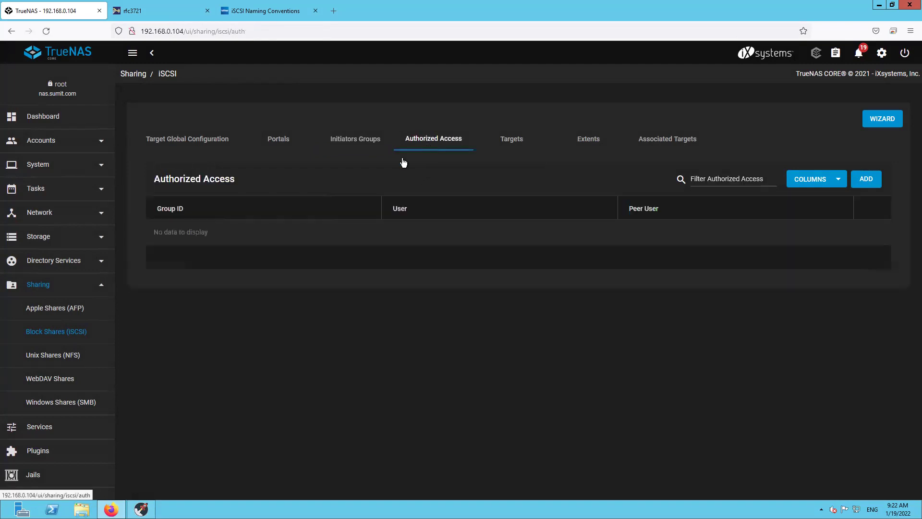
click(863, 182)
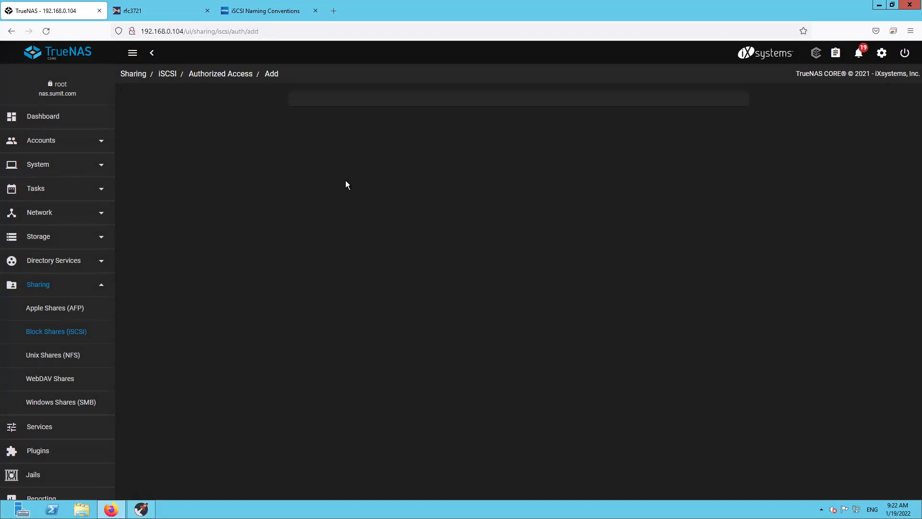
click(322, 126)
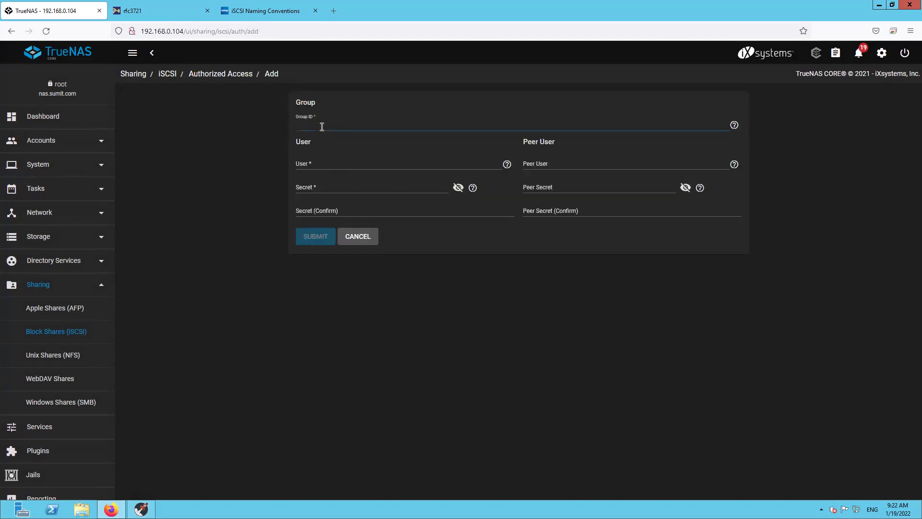
text(1)
click(521, 268)
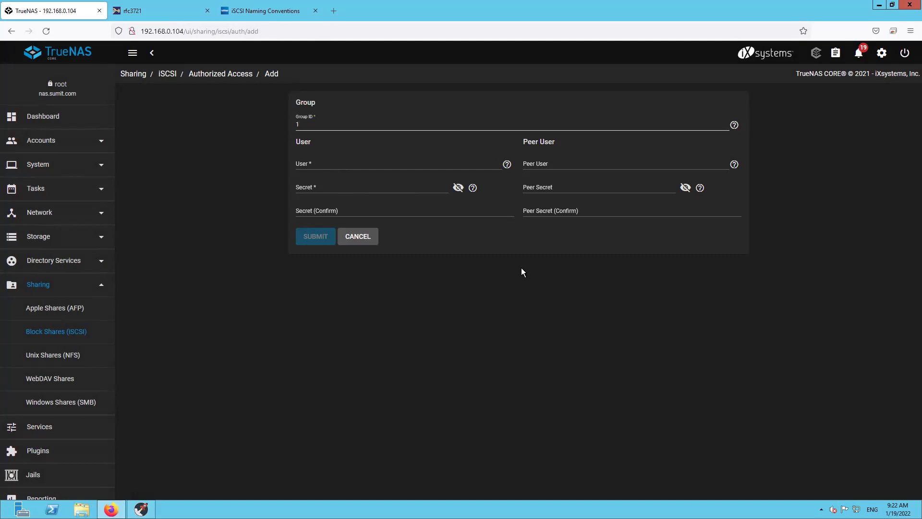
click(490, 164)
click(362, 236)
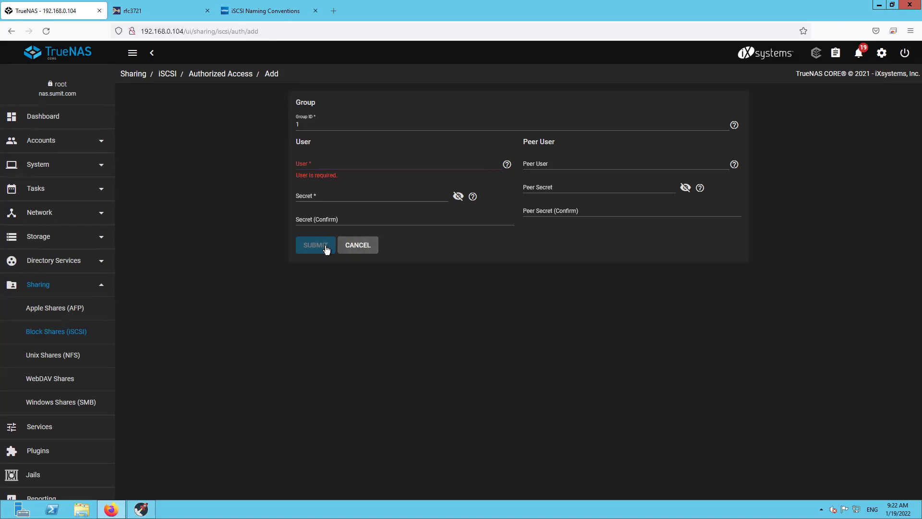
click(355, 246)
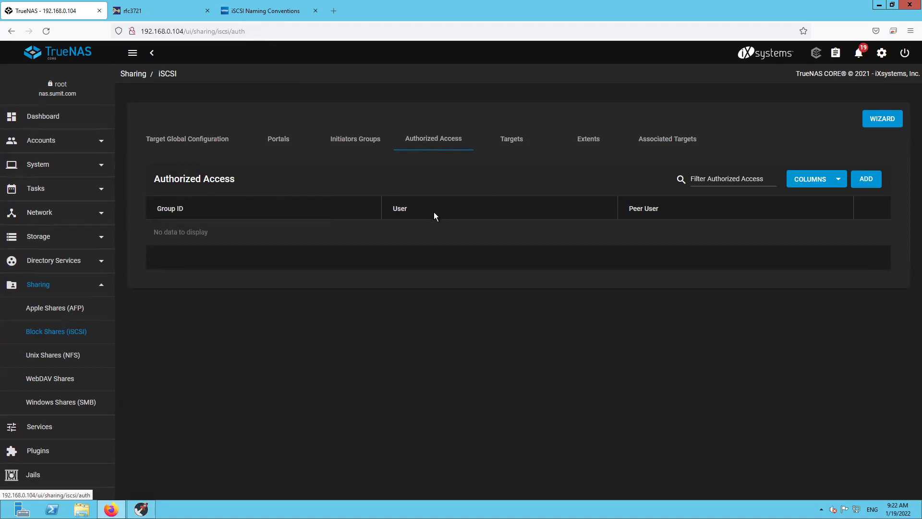
click(512, 140)
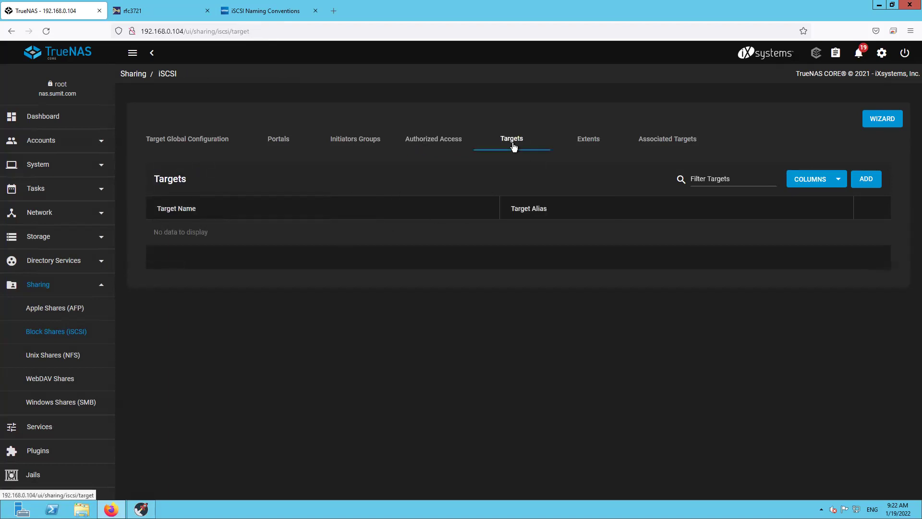
click(870, 179)
click(338, 125)
text(iSCSI)
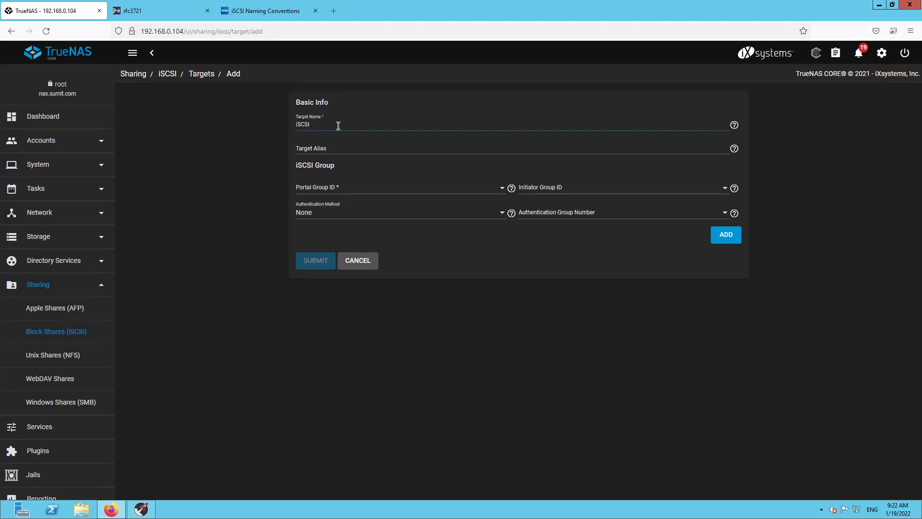
click(733, 125)
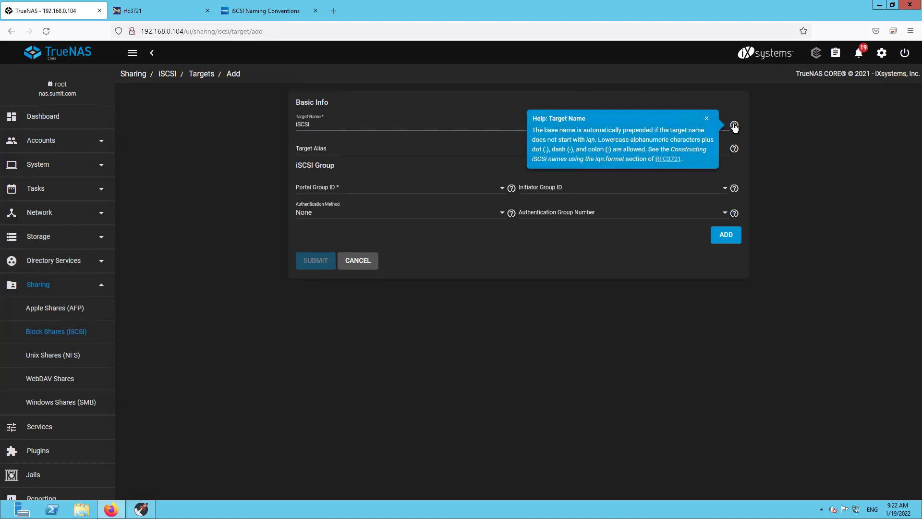
click(706, 120)
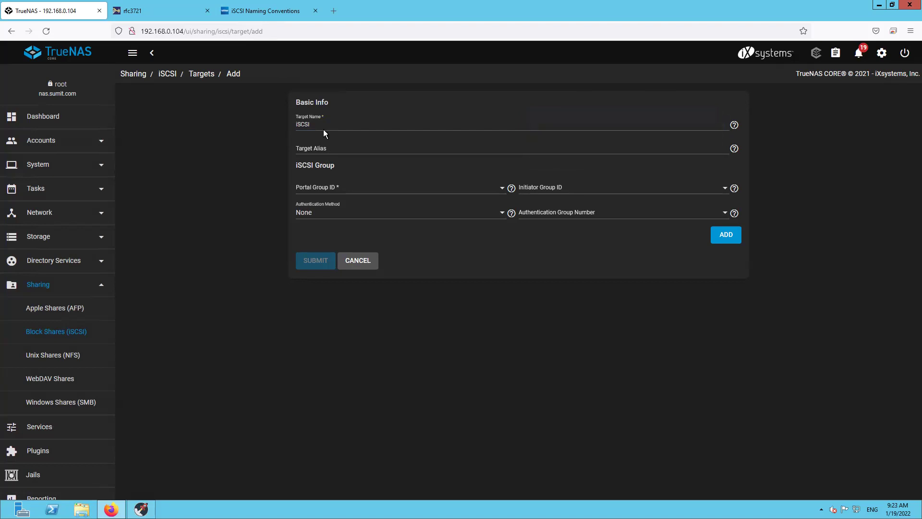
click(357, 261)
Step: Copy the Base Name iqn.2022-01.com.sumit:truenas from the target global configuration and use it as the name of a new target
click(183, 144)
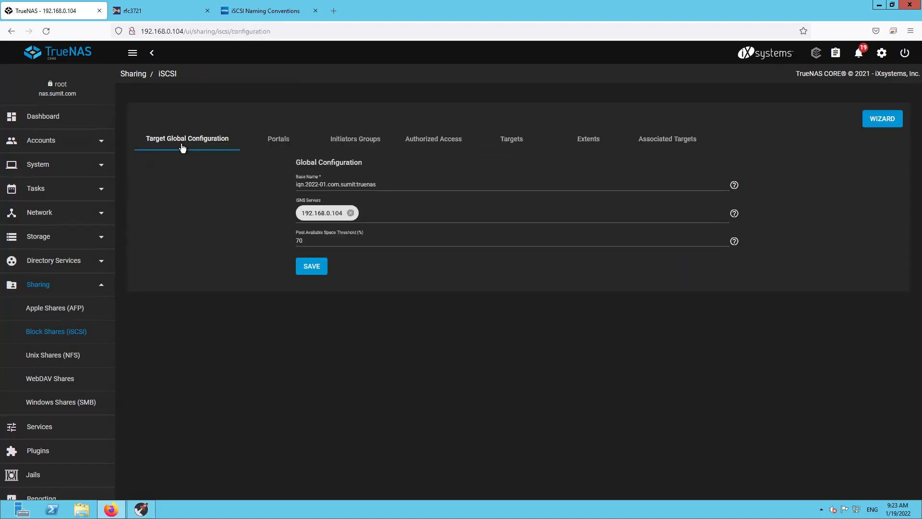
drag(401, 187, 272, 190)
key(ctrl+c)
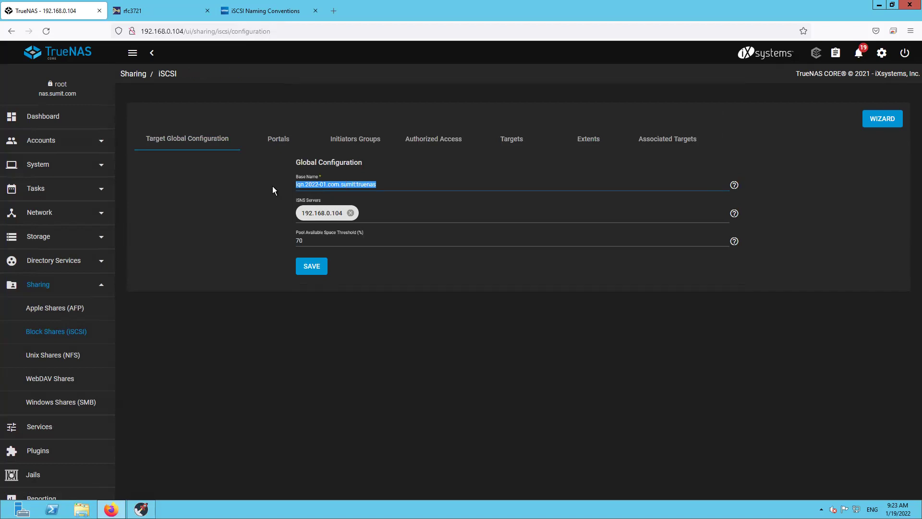
click(508, 139)
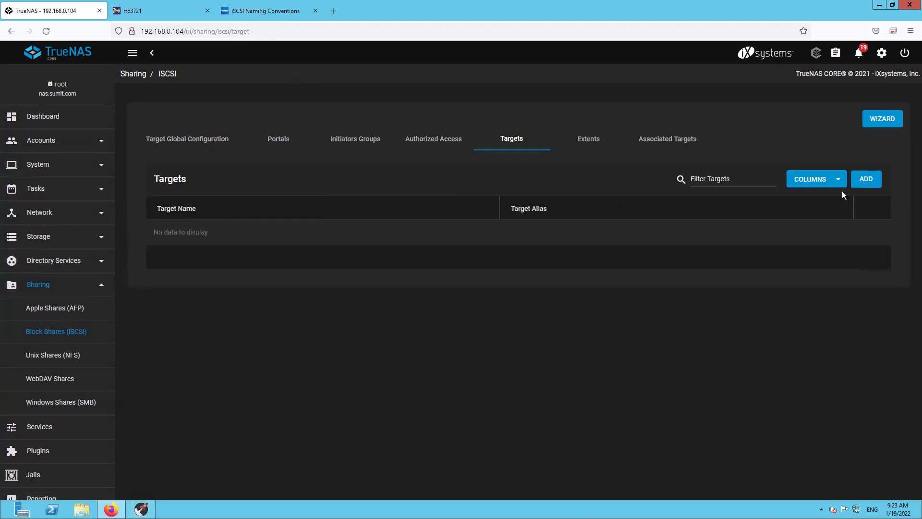
click(865, 179)
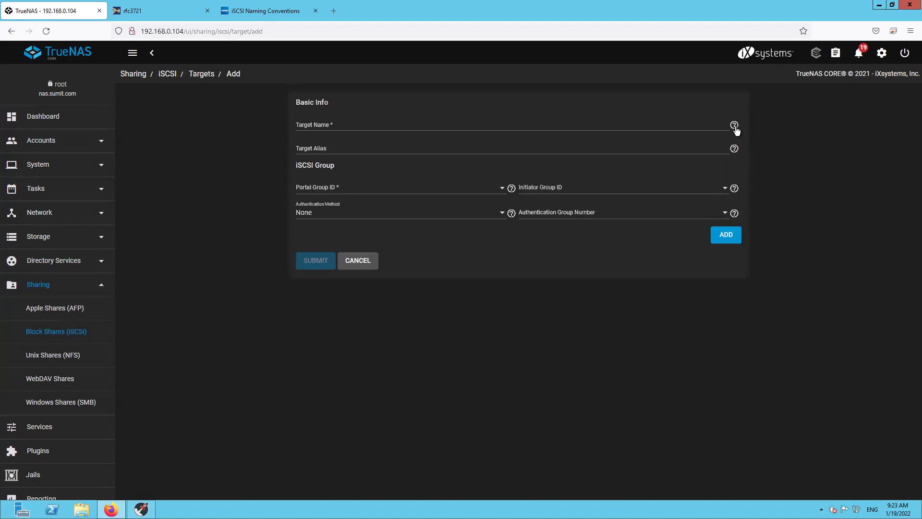
click(734, 126)
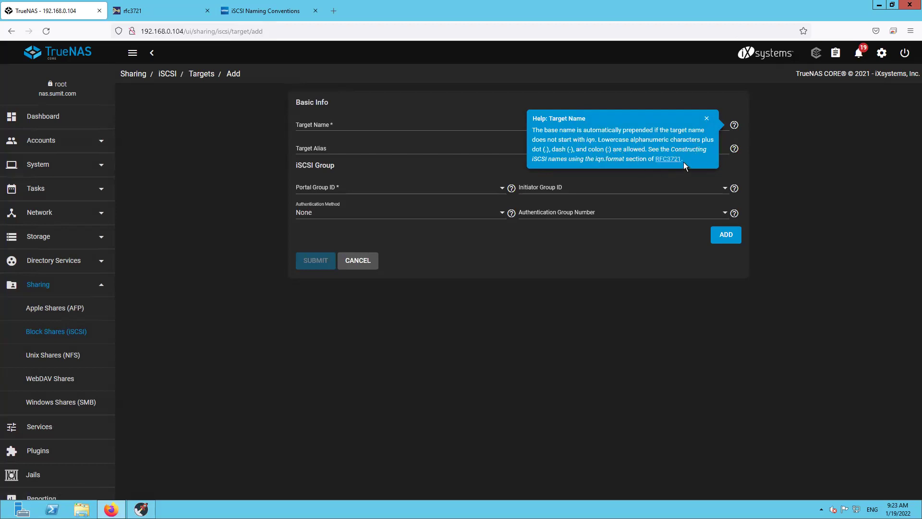
click(372, 127)
key(ctrl+v)
Step: Check the help for Target Alias and set the new target's alias to iSCSI
click(349, 149)
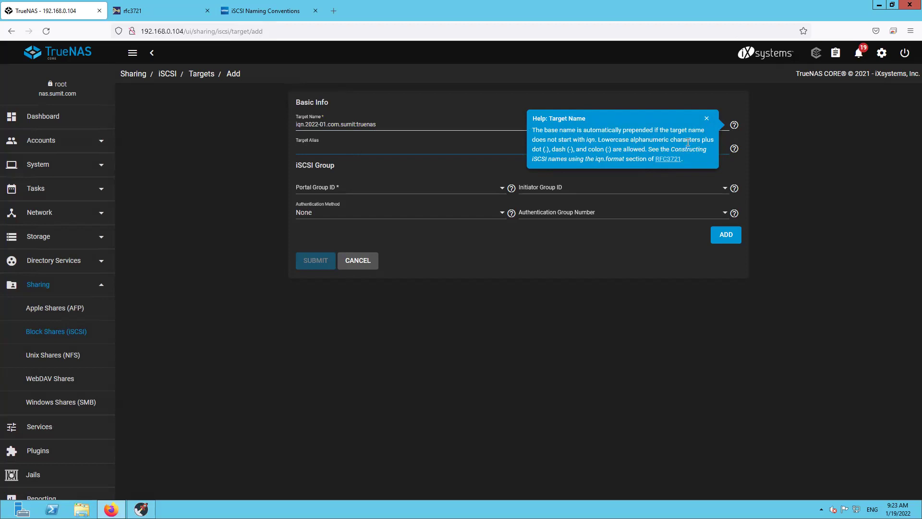
click(734, 150)
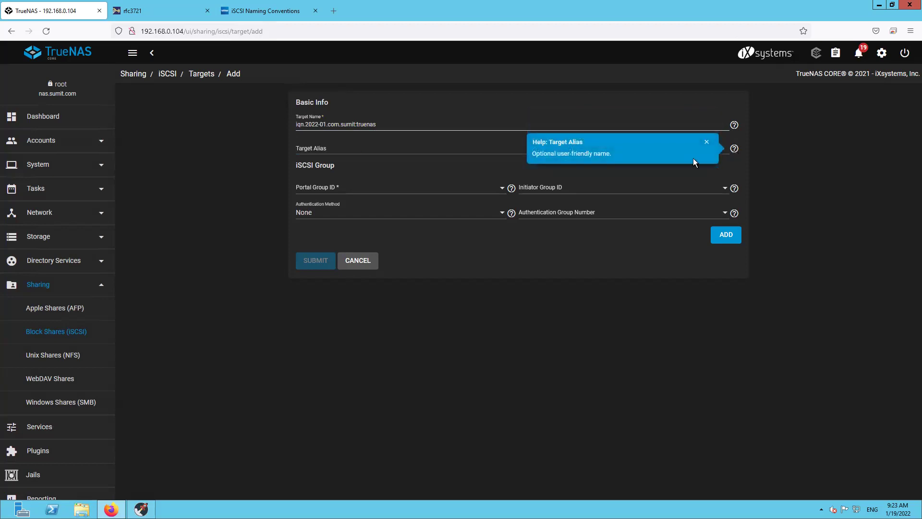
click(440, 150)
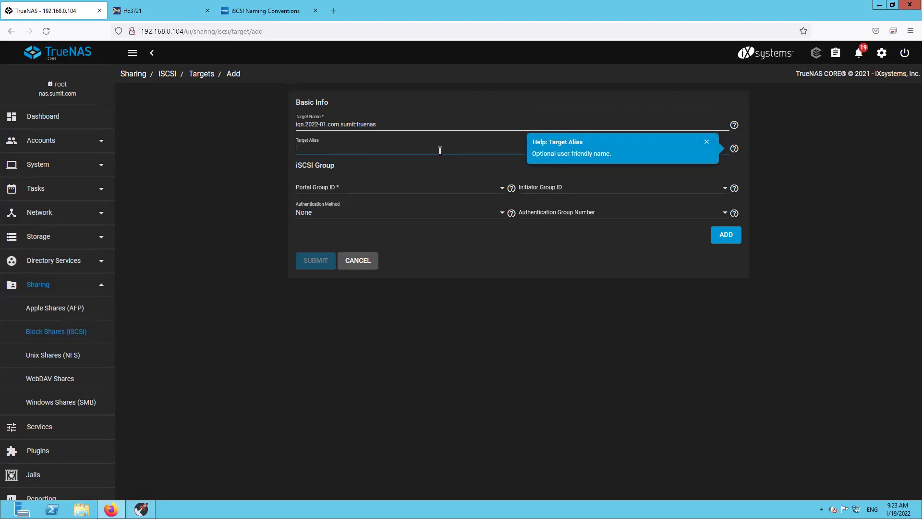
text(iSCSI)
Step: Assign portal group 1 (iSCSI) and initiator group 1 (ALL Initiators Allowed) to the target
click(393, 190)
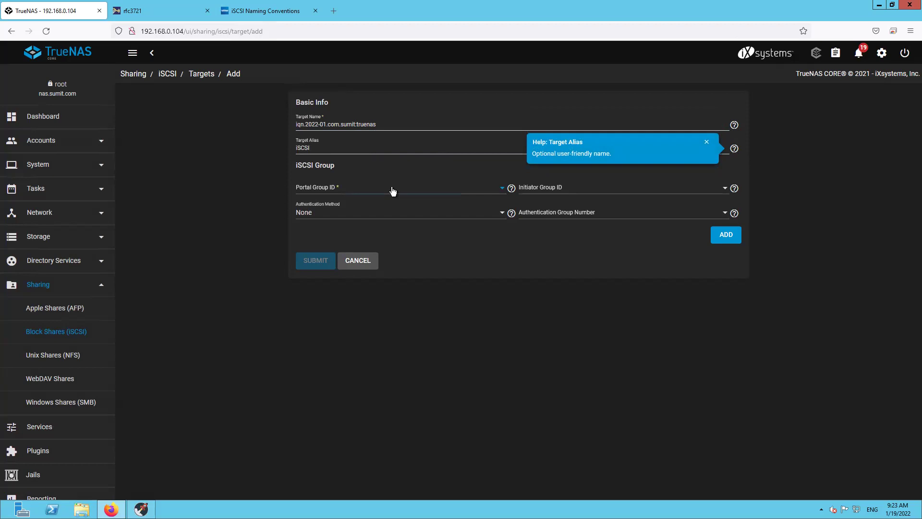
click(315, 195)
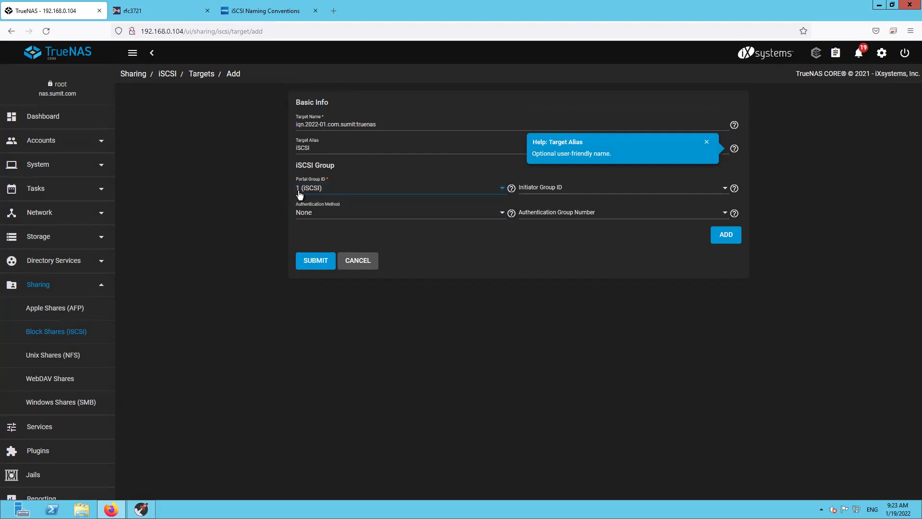
click(552, 192)
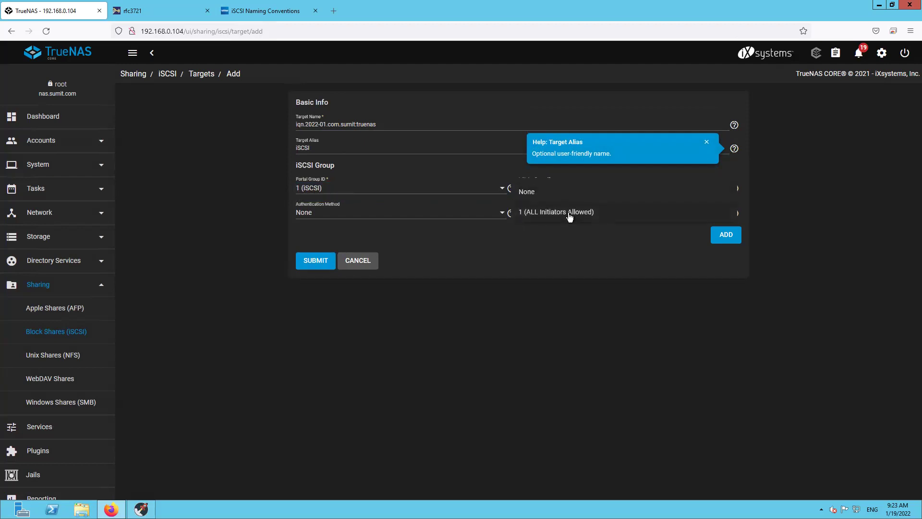
click(565, 219)
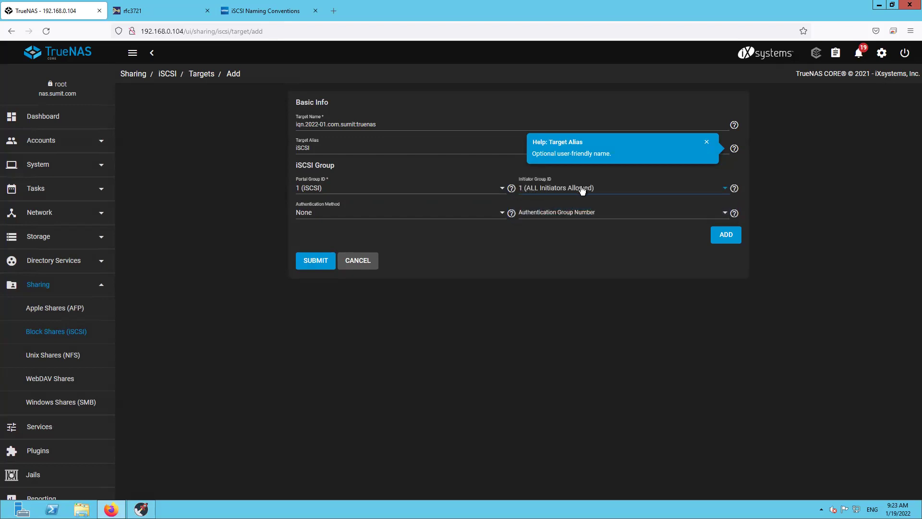
Step: Keep the target's authentication method as None with no authentication group number, and submit the target
click(340, 214)
click(323, 220)
click(541, 215)
click(541, 219)
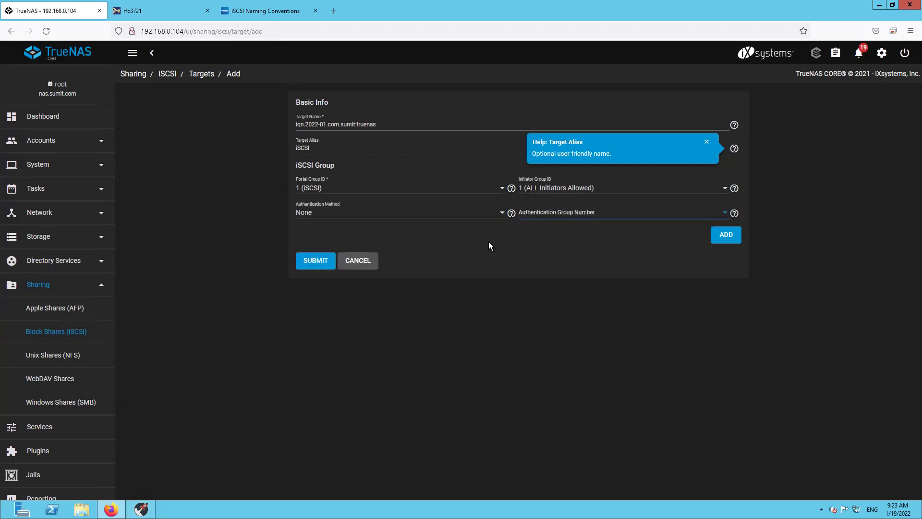
click(312, 263)
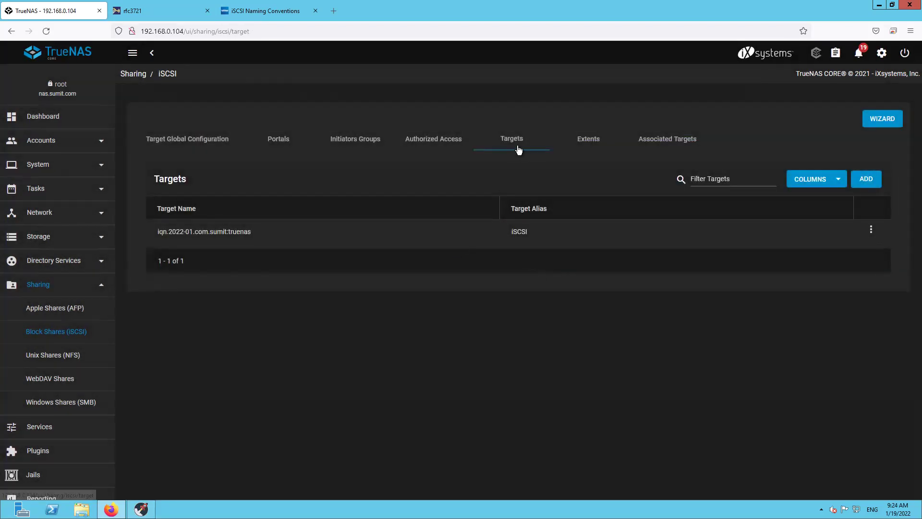
Step: Start a new iSCSI extent, check the help for its name, and set the name to iSCSI and the description to block storage
click(591, 145)
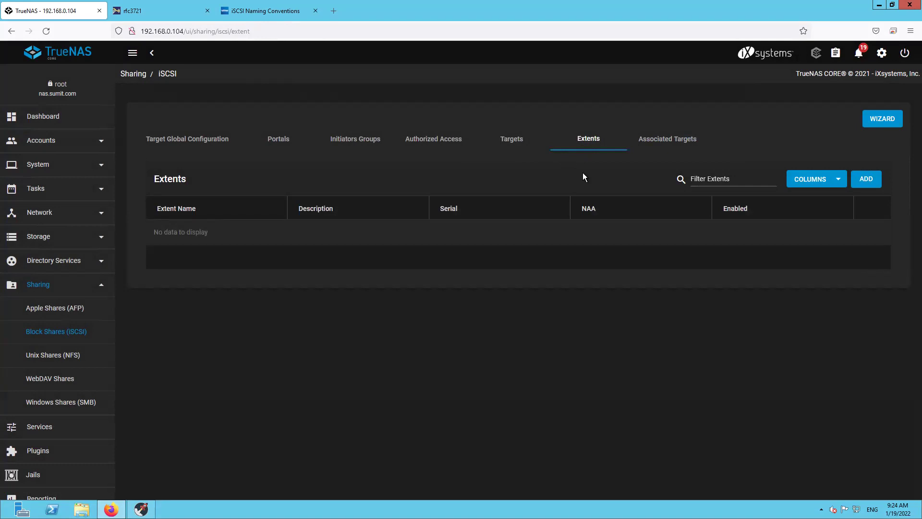
click(867, 184)
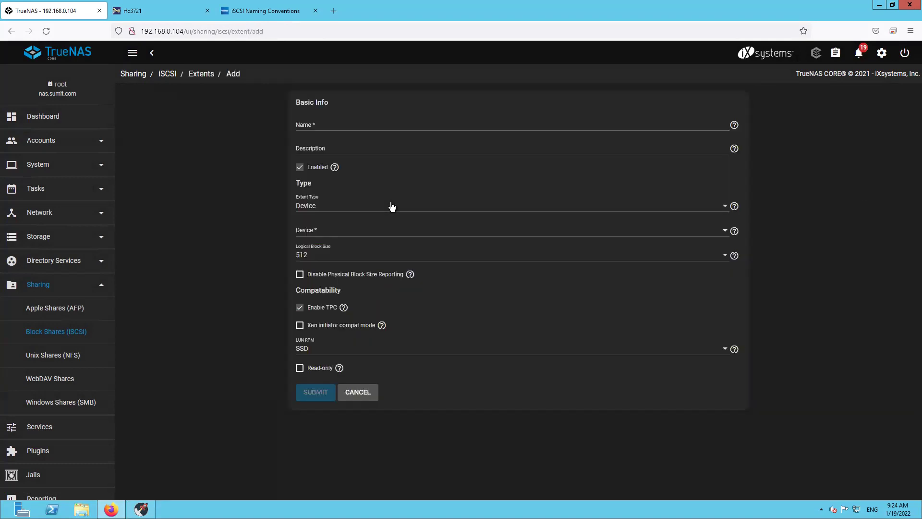
click(330, 126)
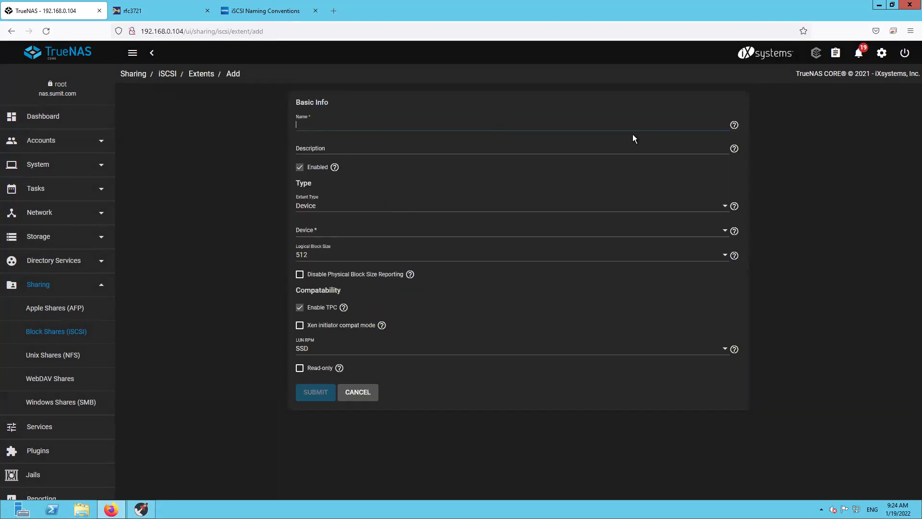
click(733, 125)
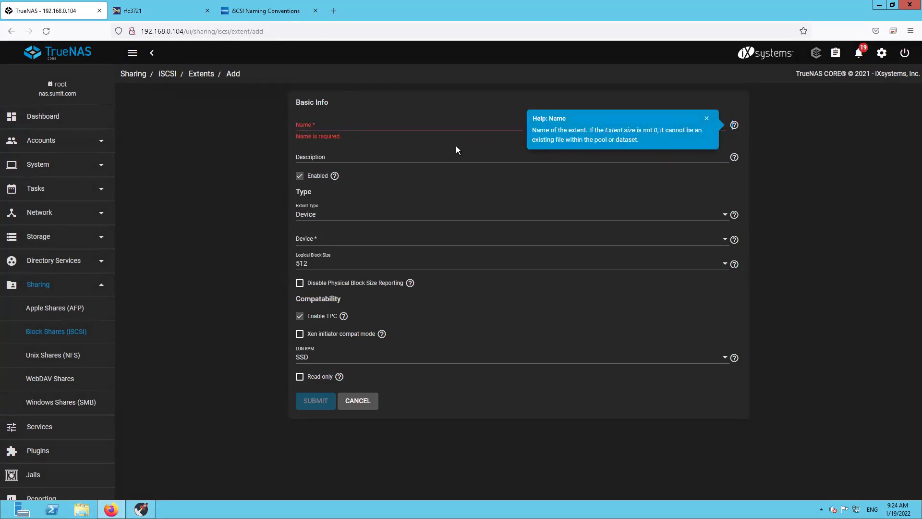
click(409, 125)
text(iSCSI)
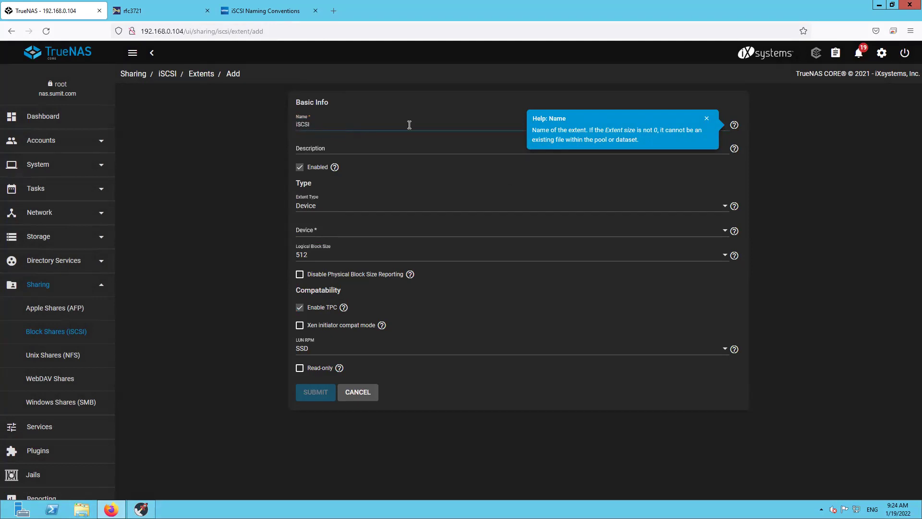
click(328, 147)
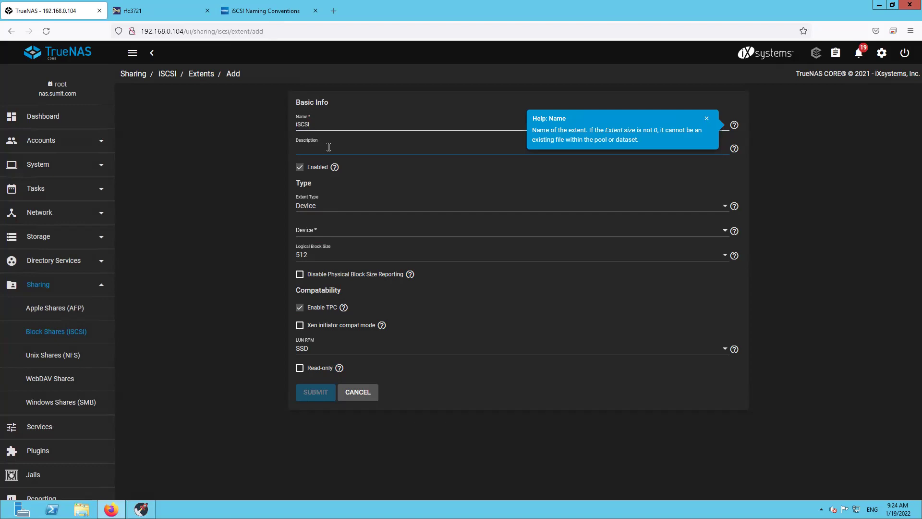
text(ock storage)
click(358, 213)
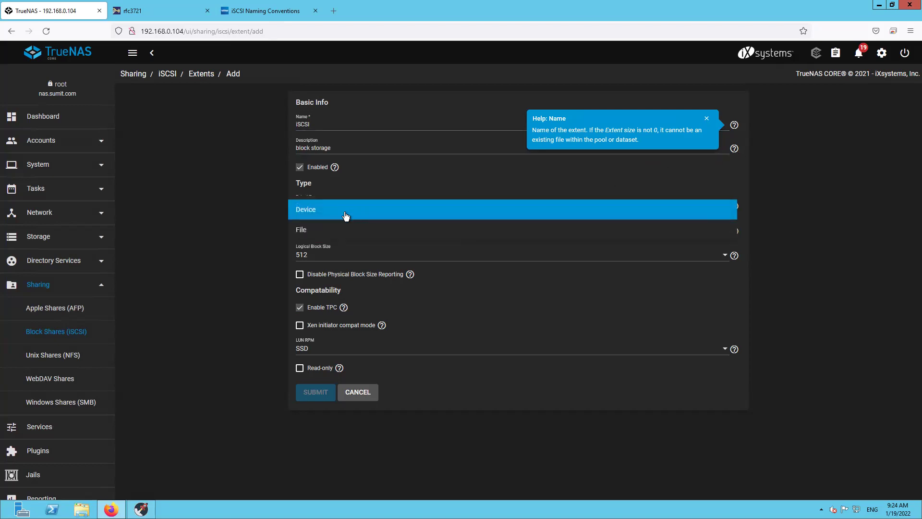
click(346, 213)
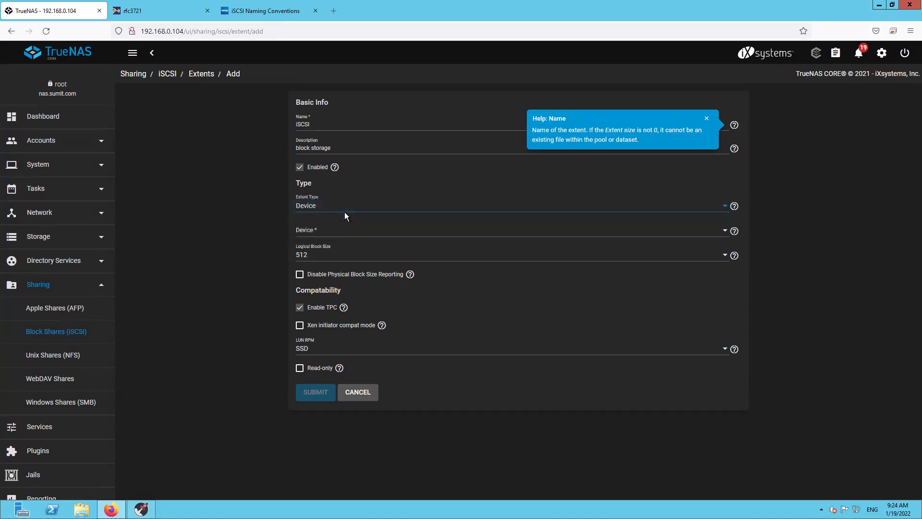
click(340, 236)
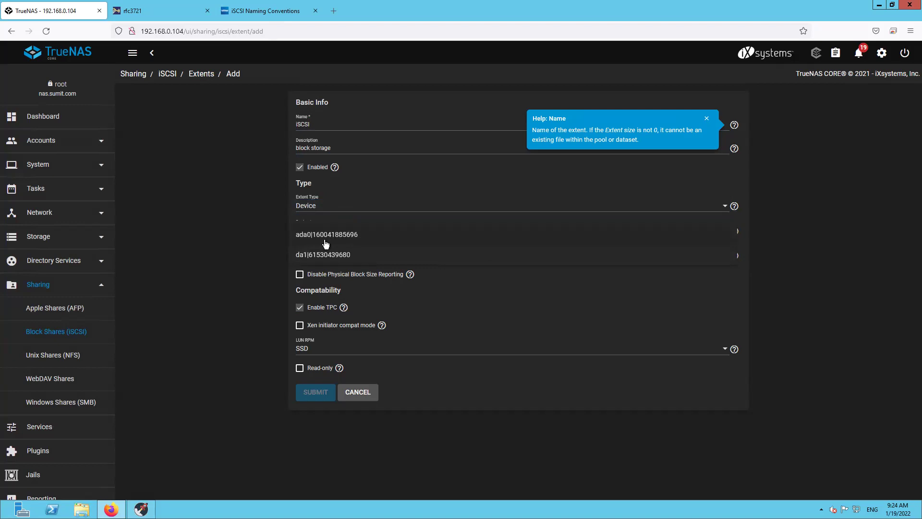
click(325, 236)
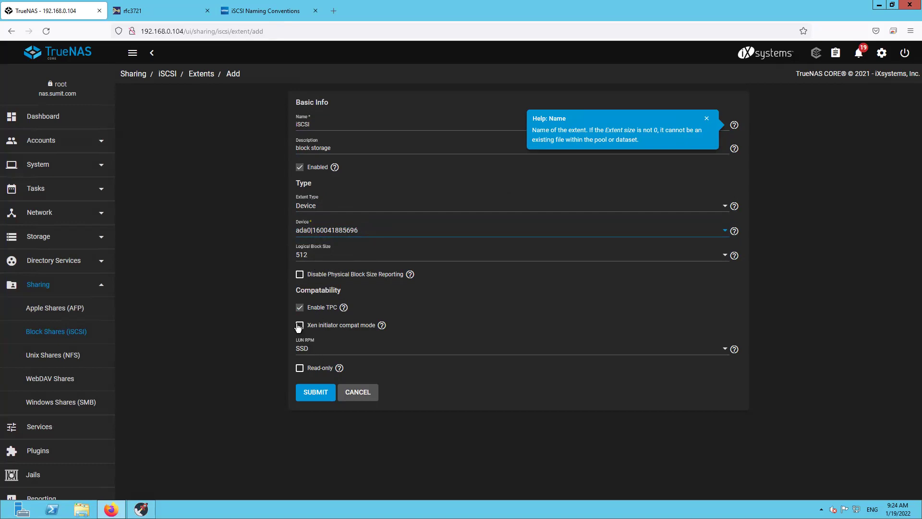
click(314, 397)
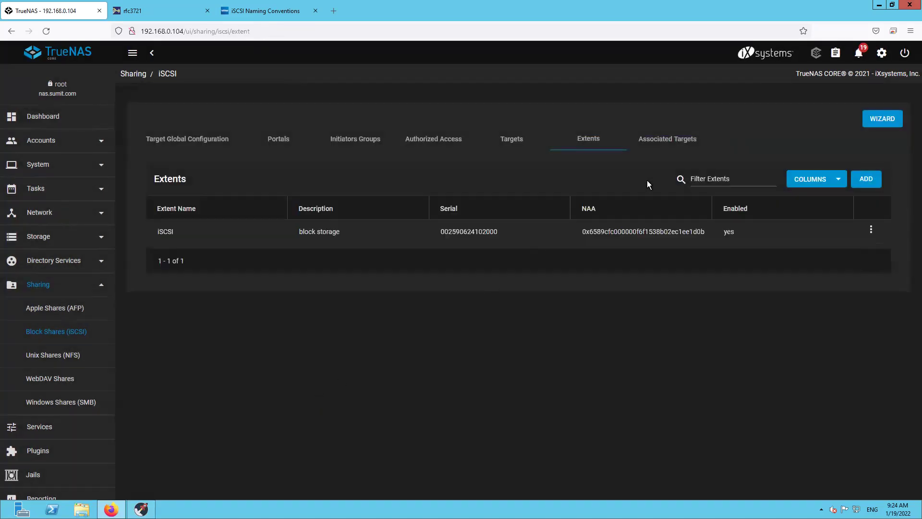
Step: Start a new associated target and choose iqn.2022-01.com.sumit:truenas as its target
click(662, 148)
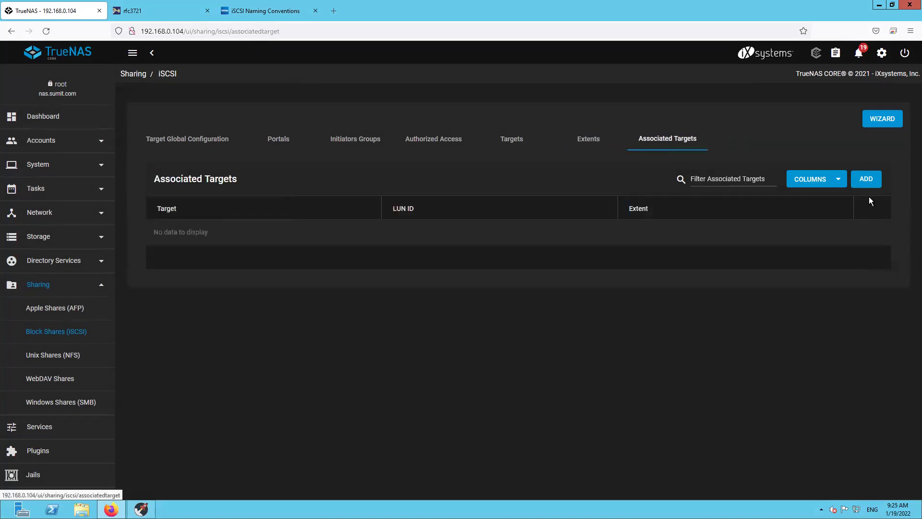
click(867, 182)
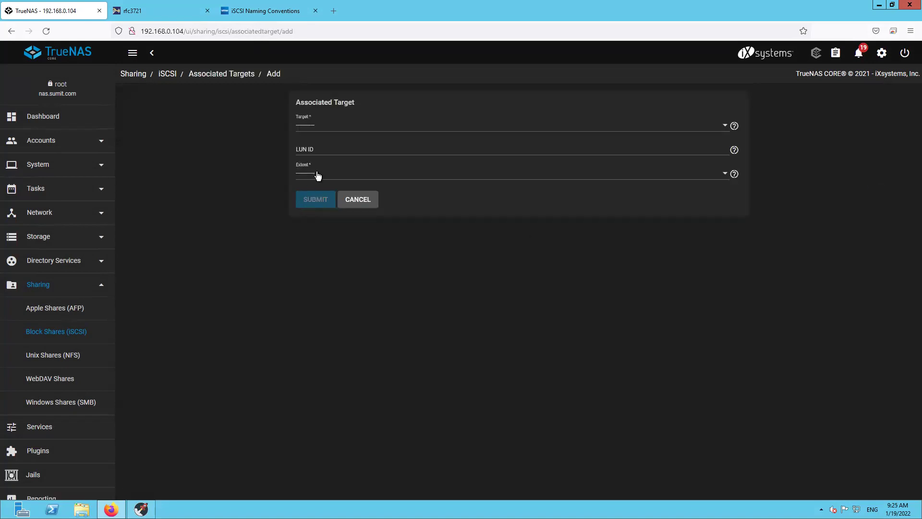
click(328, 131)
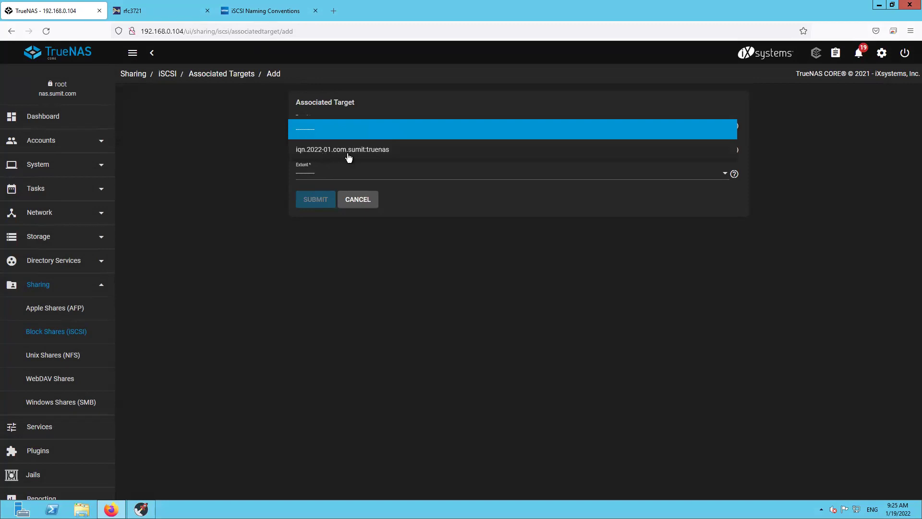
click(381, 154)
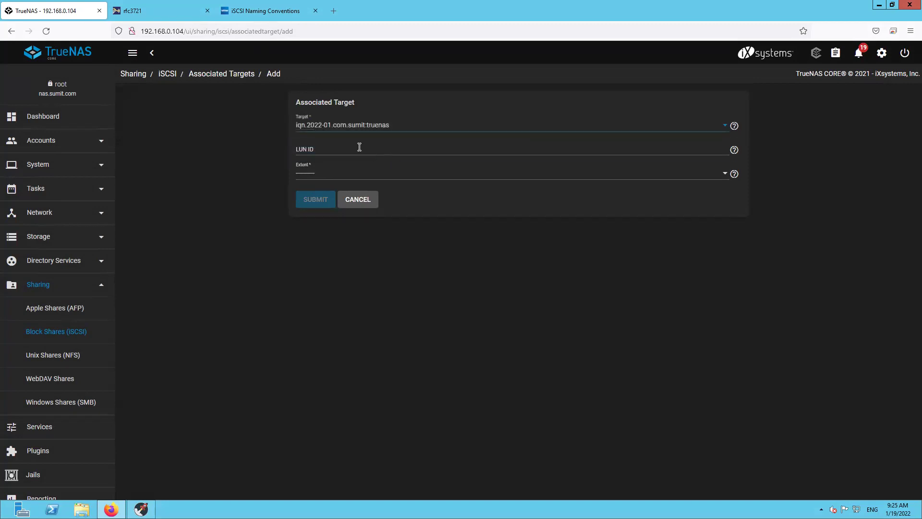
Step: Check the help for LUN ID, leave the ID blank, and choose iSCSI as the associated target's extent
click(322, 150)
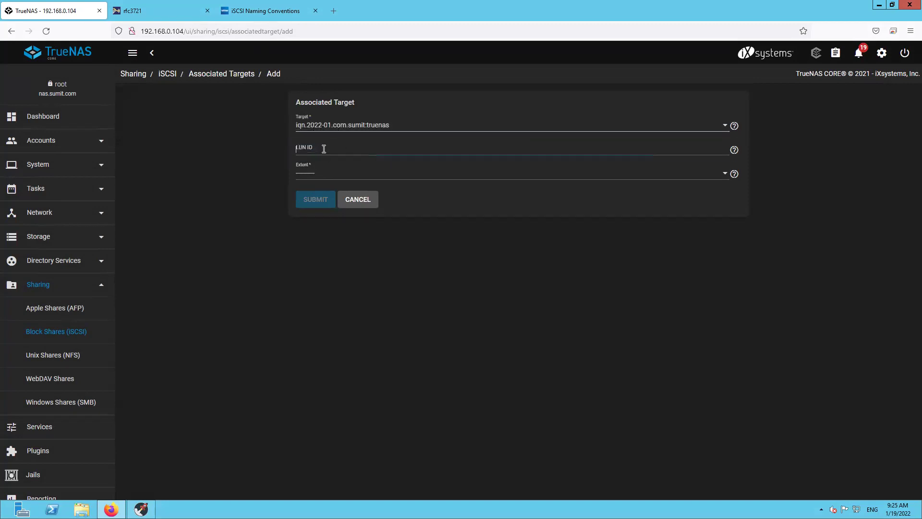
click(733, 151)
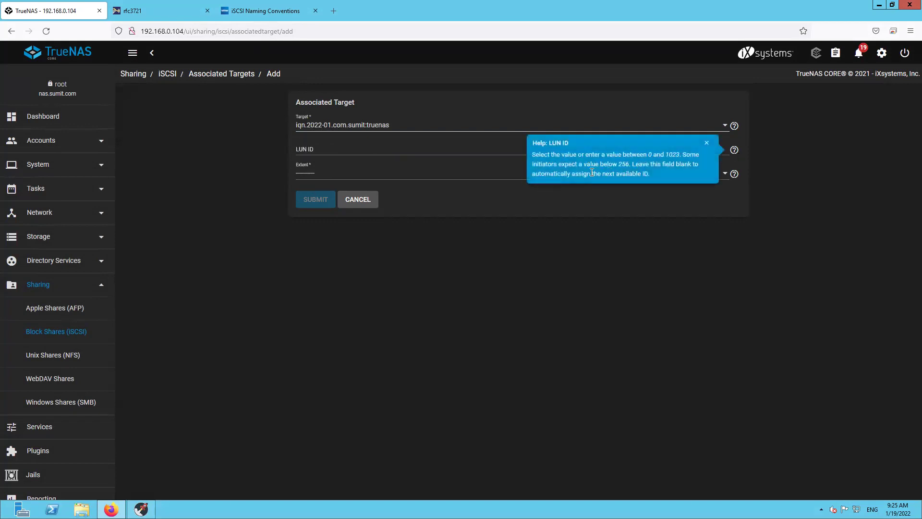
click(420, 150)
click(335, 245)
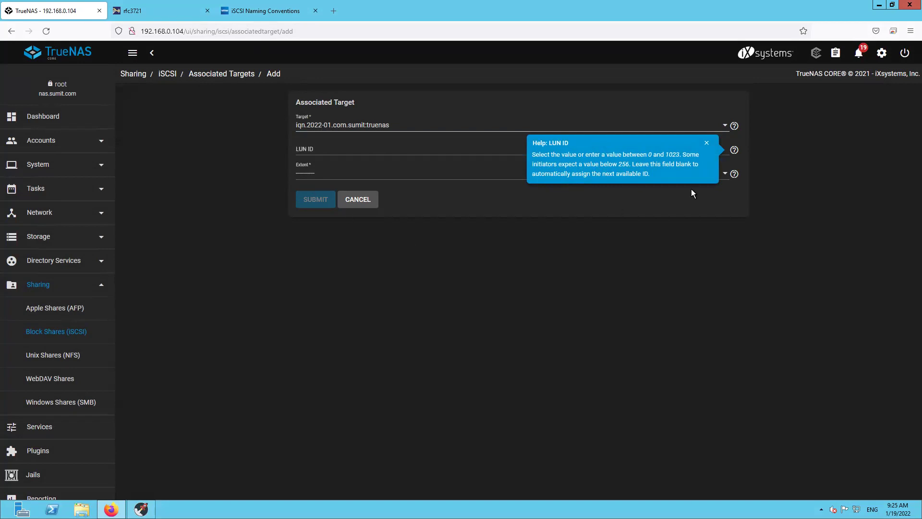
click(704, 145)
click(471, 177)
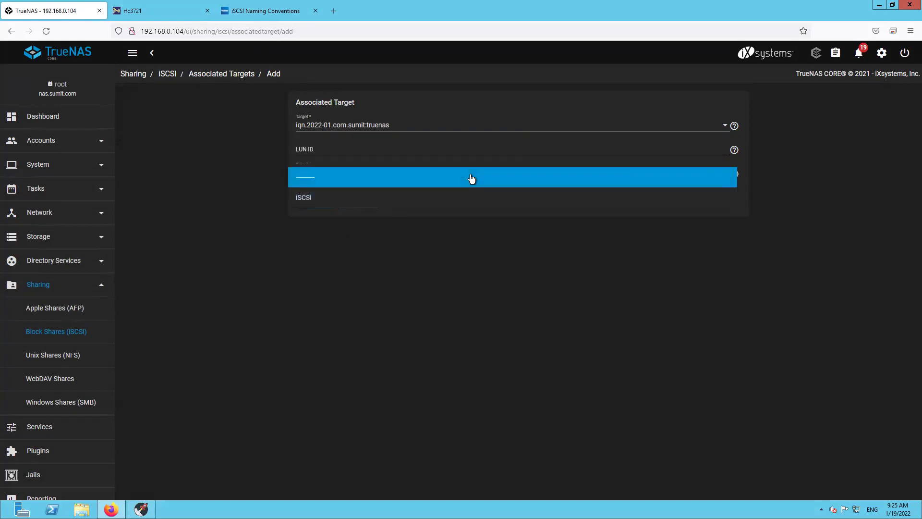
click(315, 201)
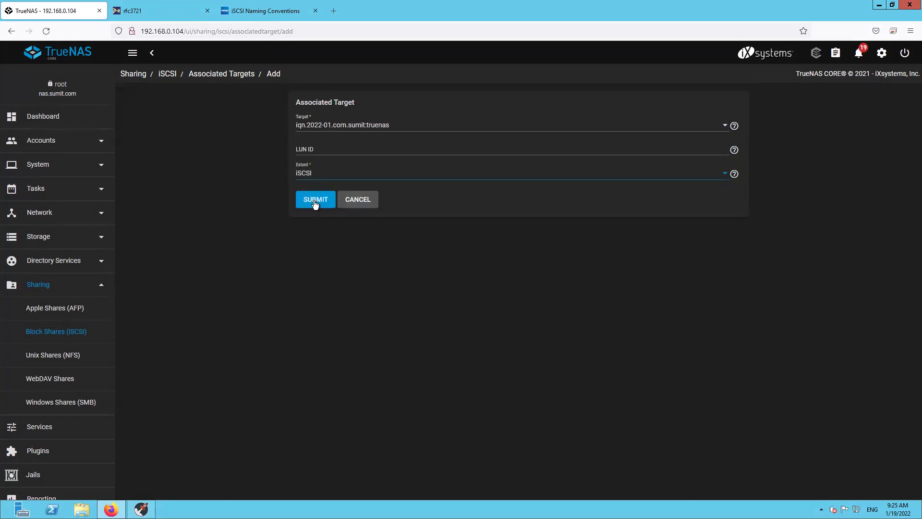
click(307, 151)
text(0)
click(734, 150)
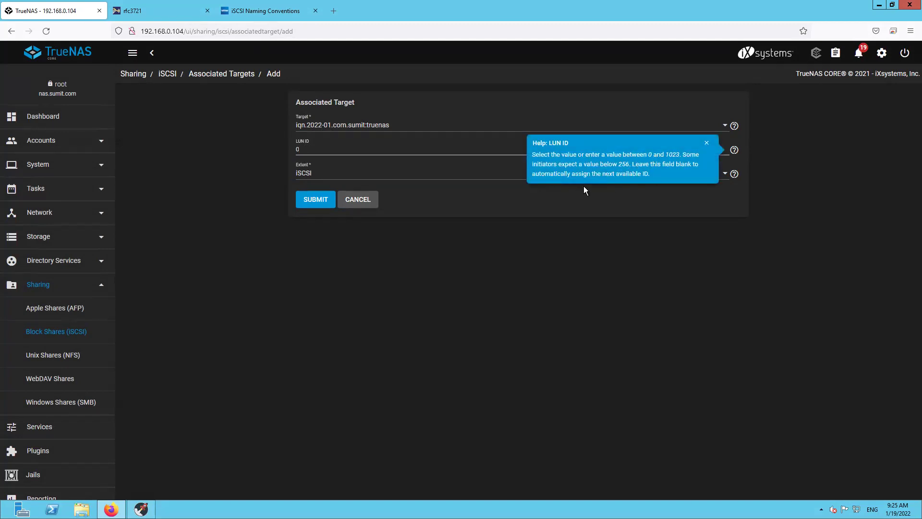
drag(648, 173, 604, 164)
click(457, 191)
drag(317, 150, 265, 153)
key(BackSpace)
Step: Submit the associated target with its LUN ID left blank
click(306, 197)
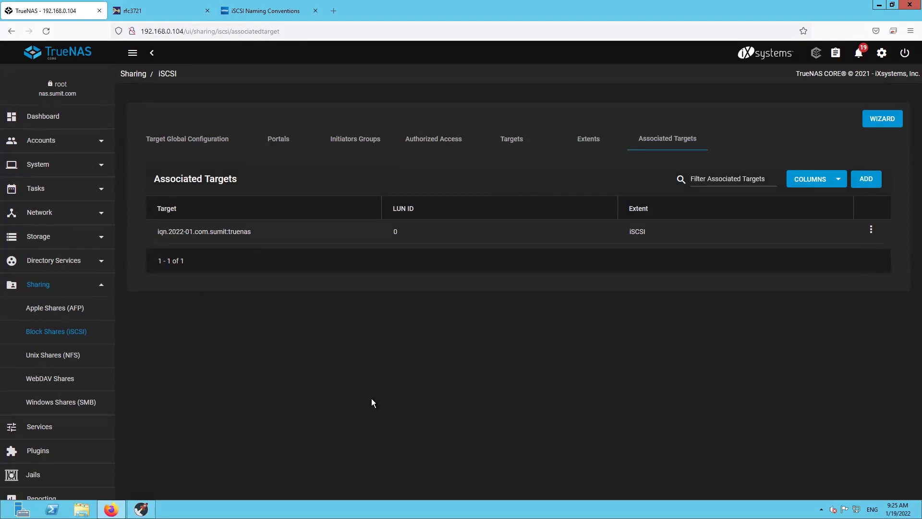
Step: Switch to XCP-ng Center and start a new storage repository of type iSCSI on the server SUMIT-LAB-POOL-02
click(141, 509)
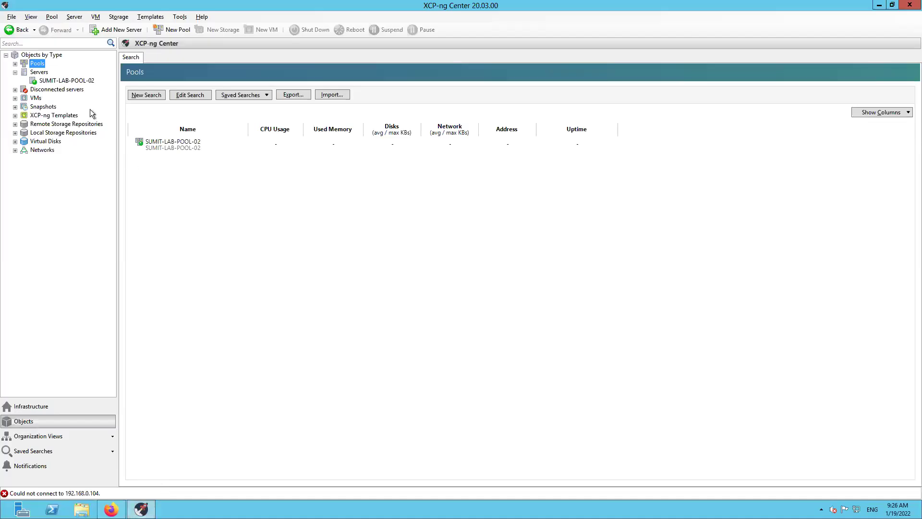
click(48, 80)
right_click(48, 81)
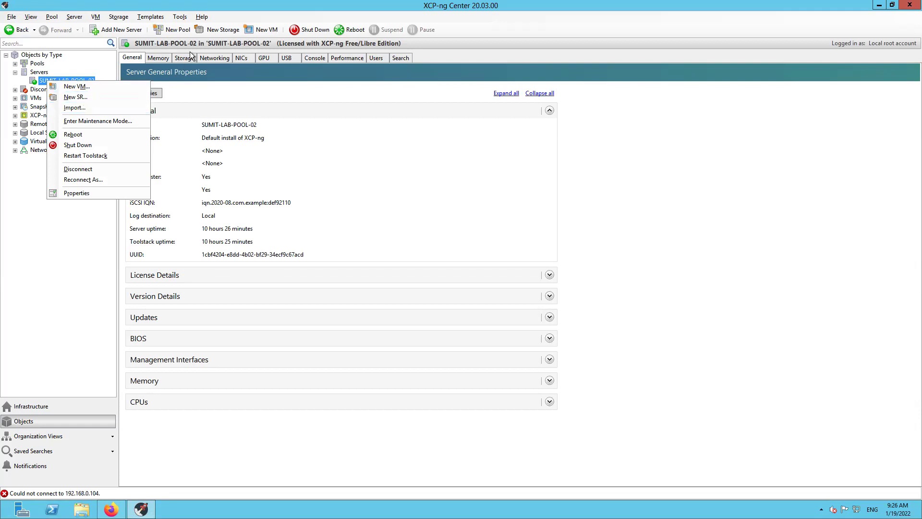
click(211, 32)
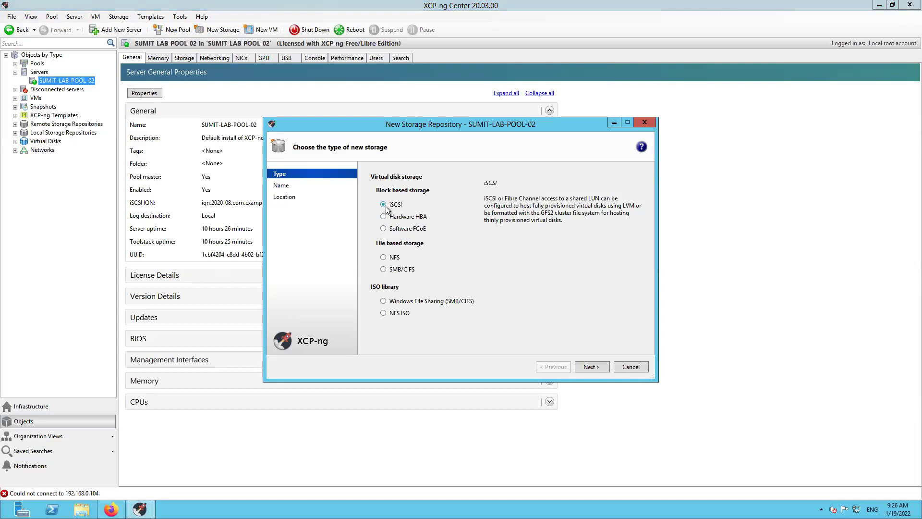
click(591, 366)
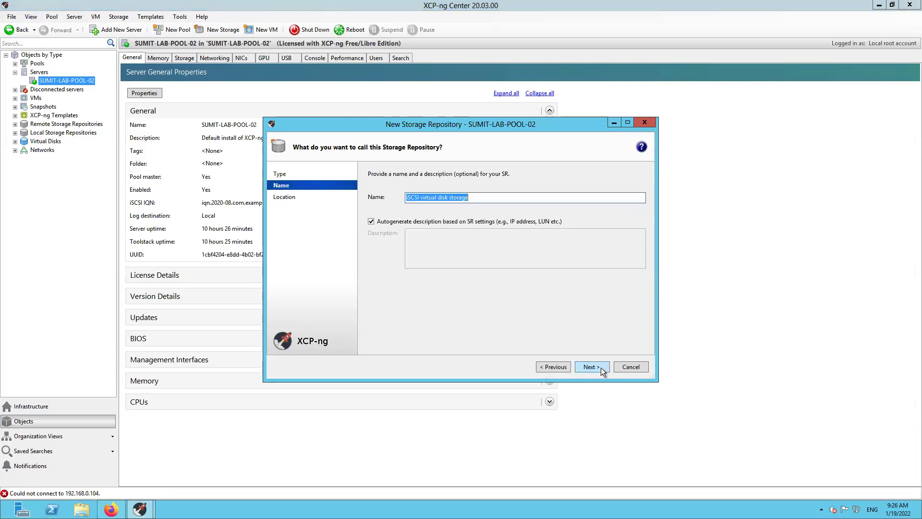
Step: Name the storage repository iSCSI test, keep the autogenerated description, and continue to the location settings
click(483, 198)
key(BackSpace)
key(BackSpace)
key(BackSpace)
key(BackSpace)
key(BackSpace)
key(BackSpace)
key(BackSpace)
key(BackSpace)
key(BackSpace)
key(BackSpace)
key(BackSpace)
key(BackSpace)
key(BackSpace)
key(BackSpace)
key(BackSpace)
key(BackSpace)
key(BackSpace)
key(BackSpace)
key(BackSpace)
key(BackSpace)
text(test)
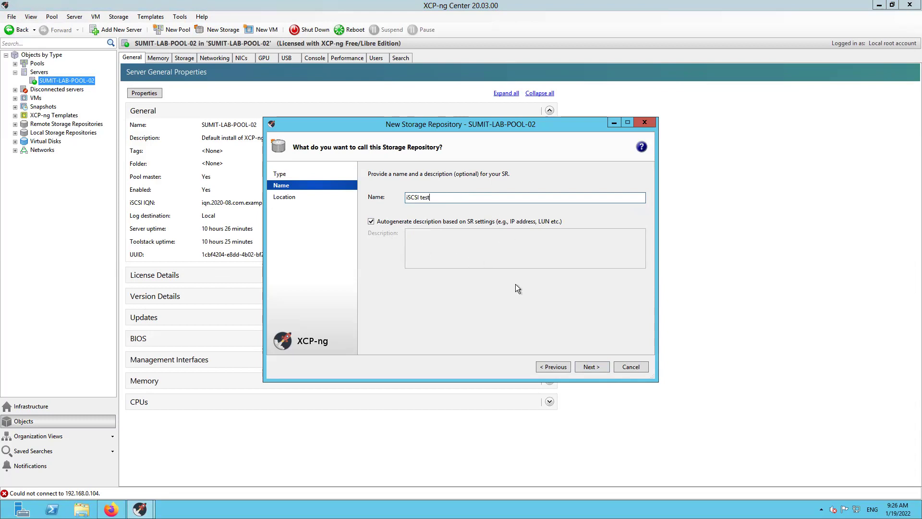
click(587, 368)
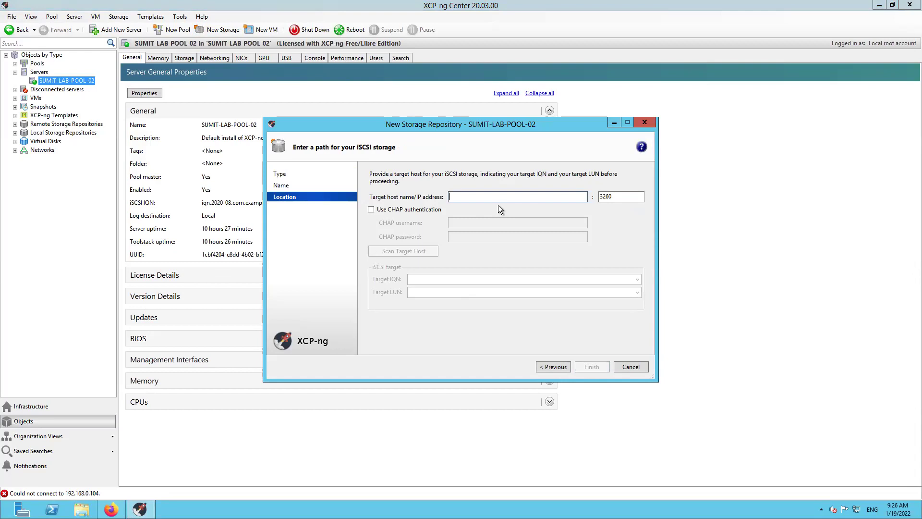
Step: Scan target host 192.168.0.104 without CHAP authentication and select the target IQN iqn.2022-01.com.sumit:truenas with LUN 0
text(192.168.0.104)
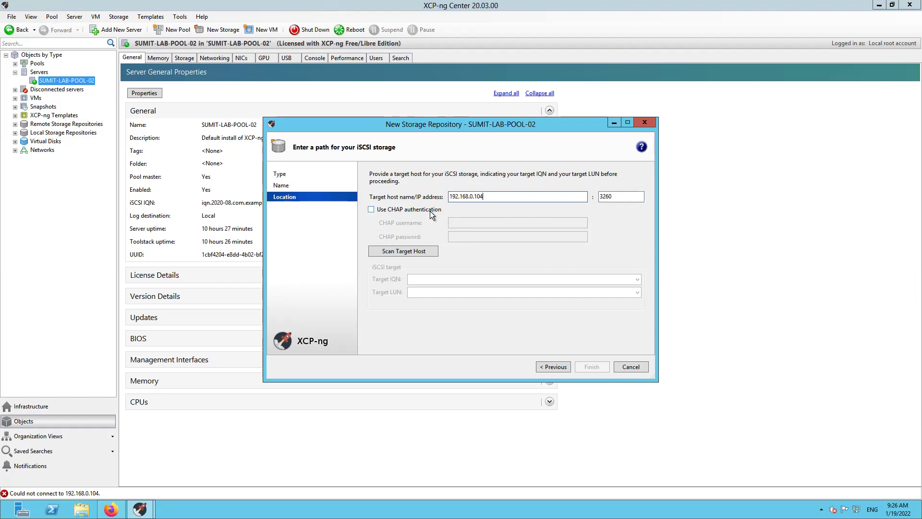
click(419, 253)
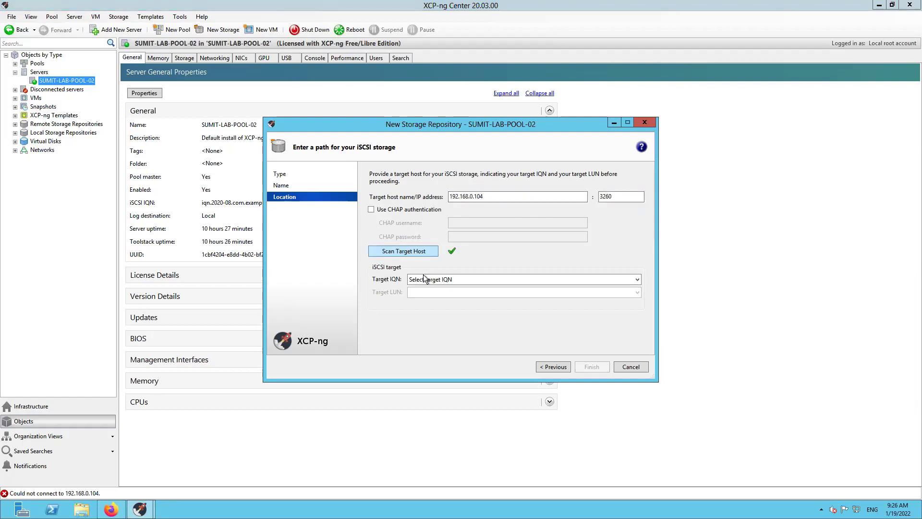
click(488, 280)
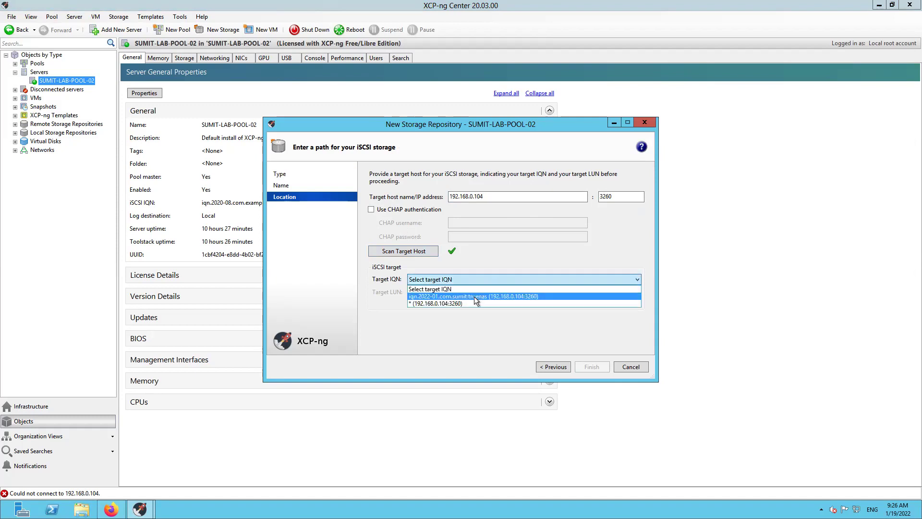
click(474, 296)
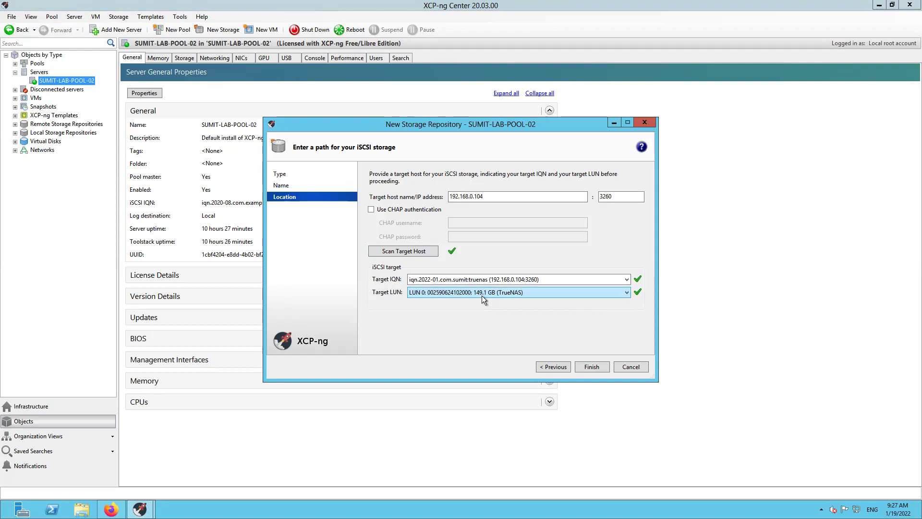
Step: Finish creating the iSCSI storage repository and agree to format the disk
click(586, 366)
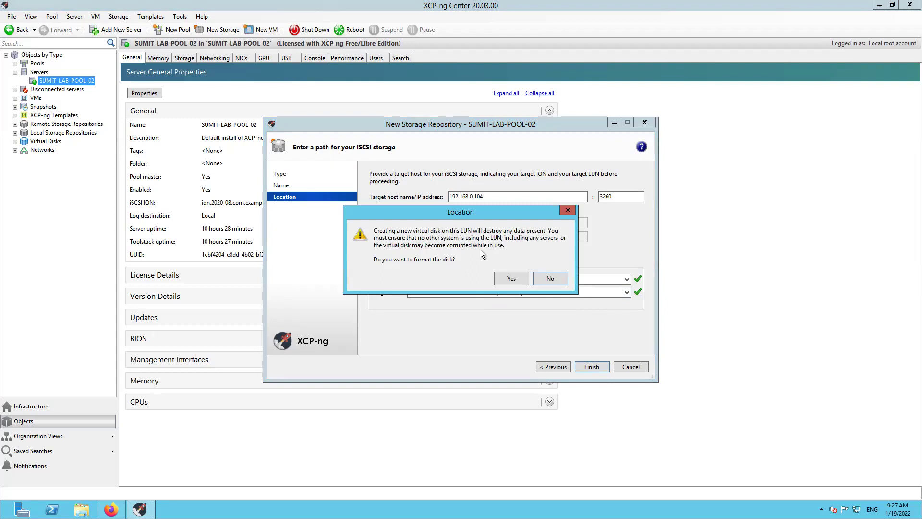
click(499, 278)
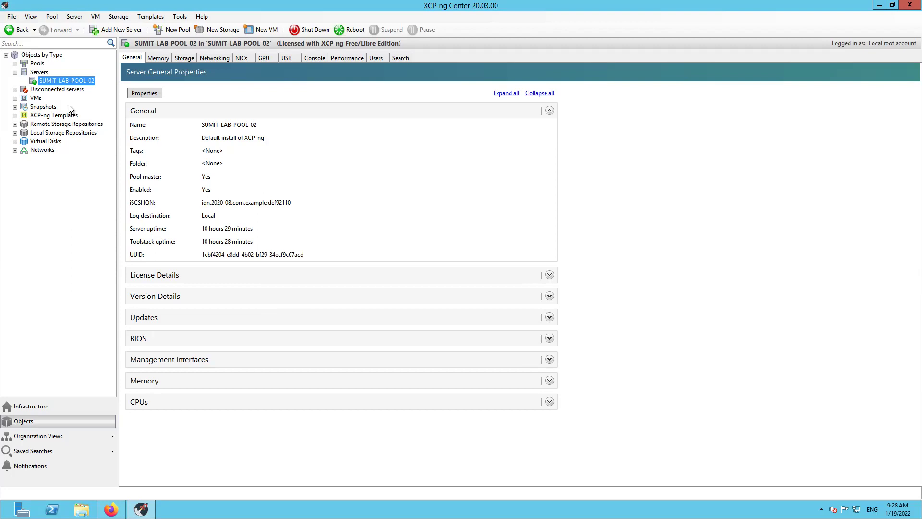
Step: Examine the storage repositories of SUMIT-LAB-POOL-02 and the servers overview, then switch back to TrueNAS in Firefox
click(181, 57)
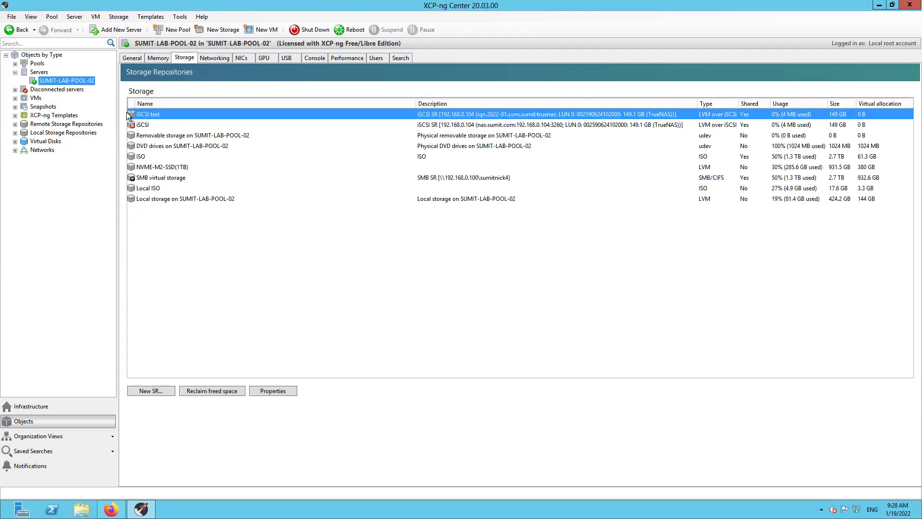
click(43, 72)
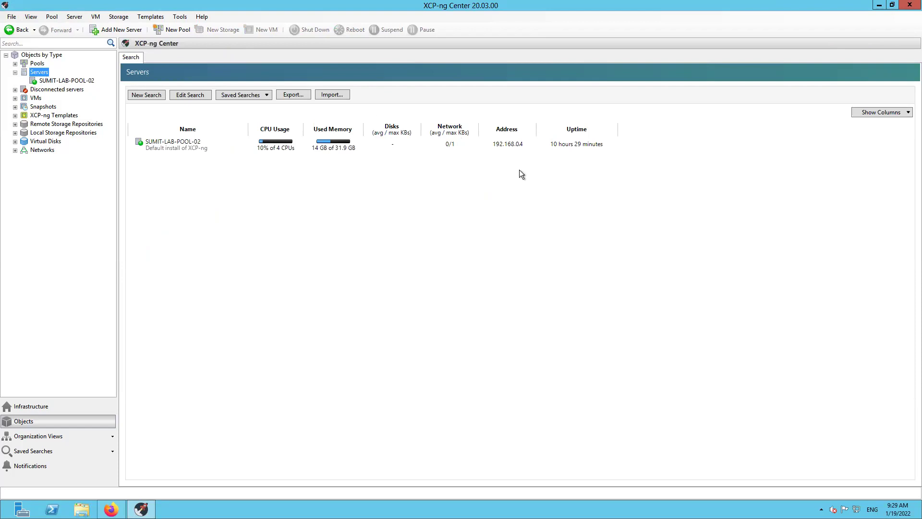
click(111, 509)
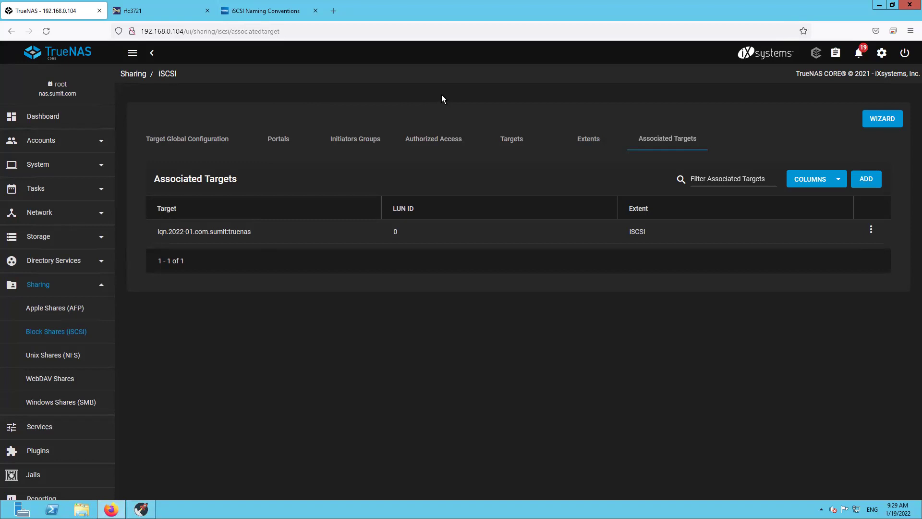
mouse_move(486, 7)
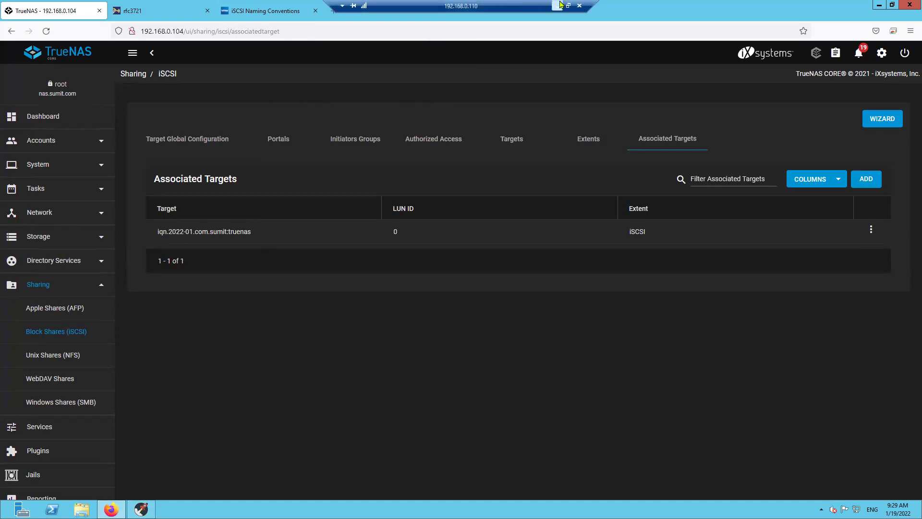